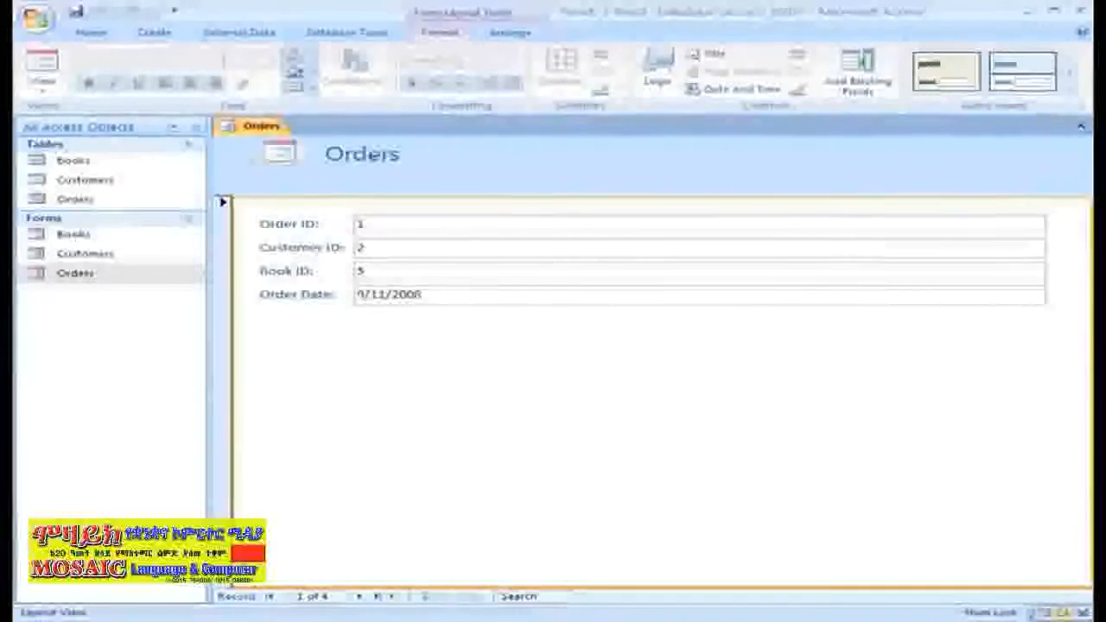
Close the open Orders form and rename that form to New Orders.
right_click(259, 125)
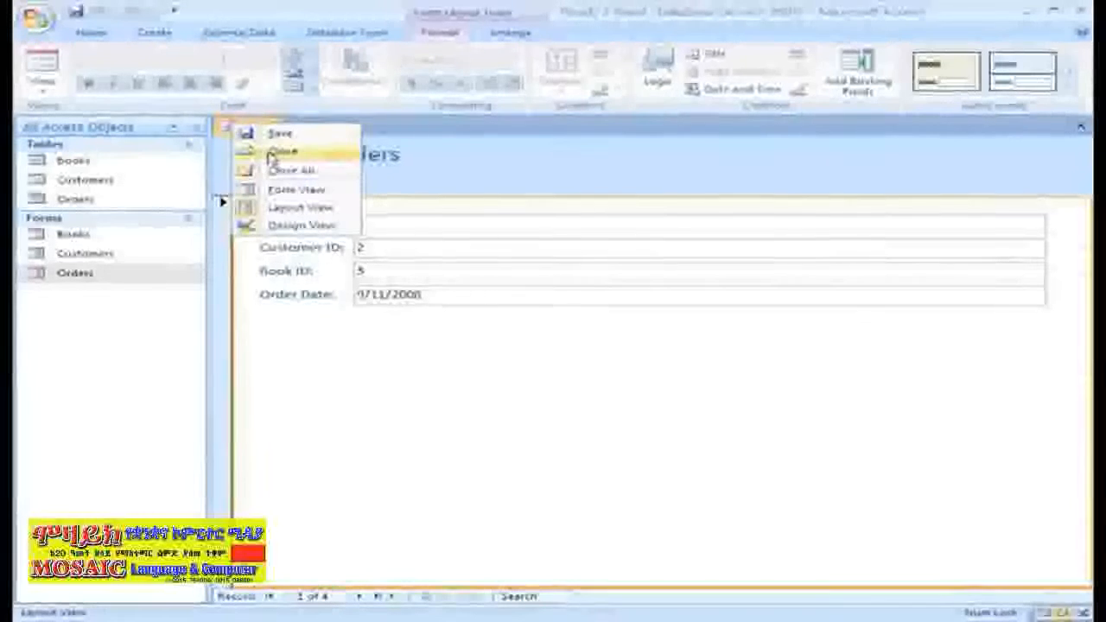
left_click(276, 151)
right_click(69, 274)
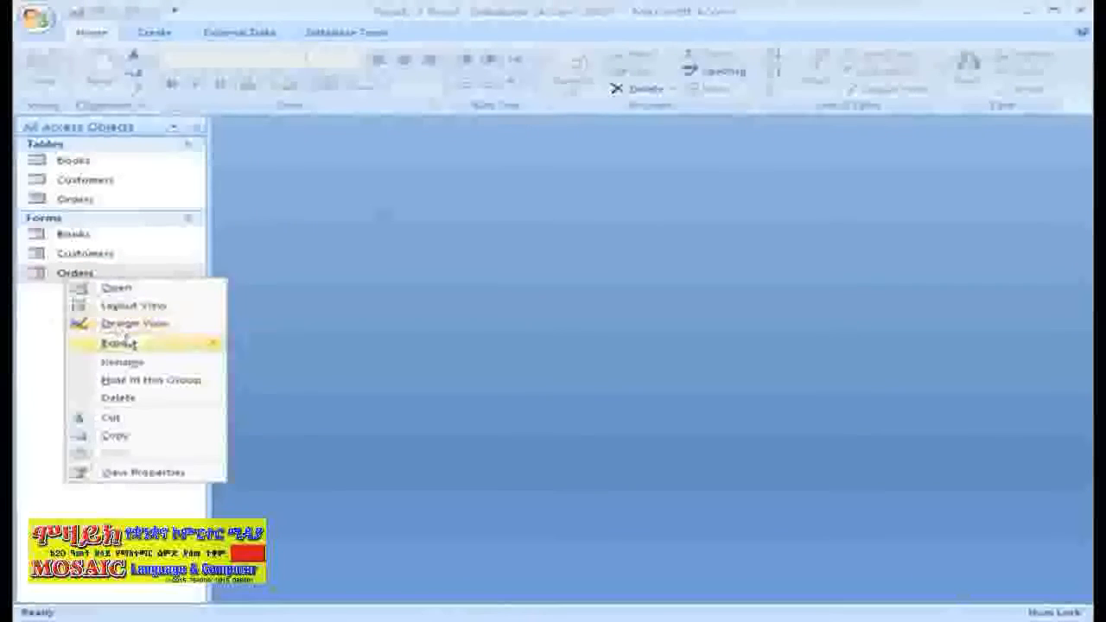
left_click(144, 366)
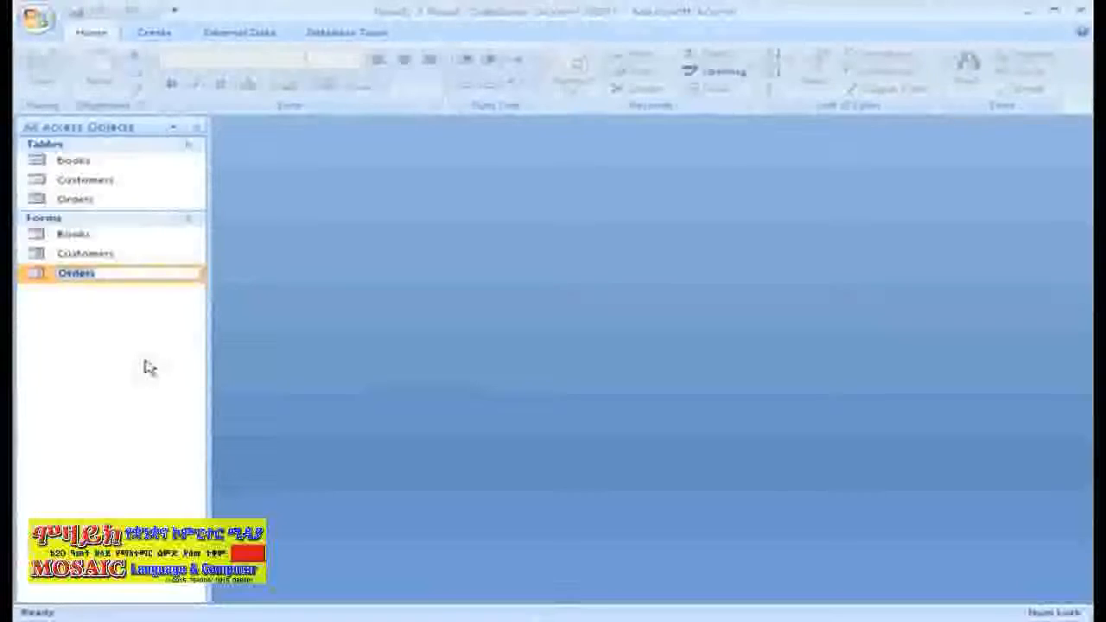
type("lolw")
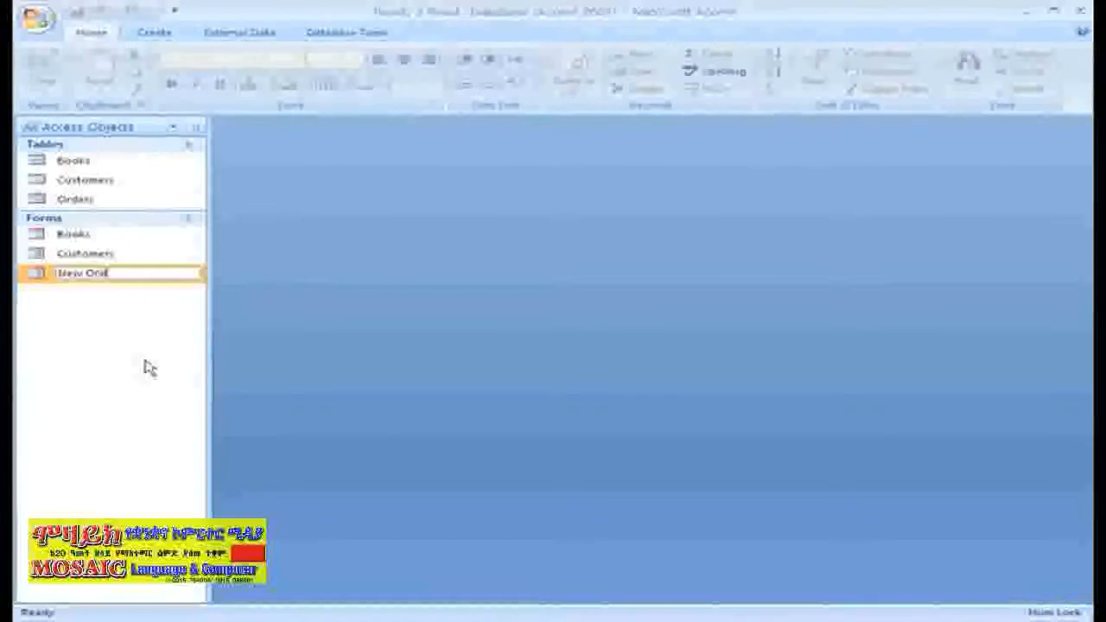
Open the New Orders form in Design View and show its Property Sheet.
double_click(49, 274)
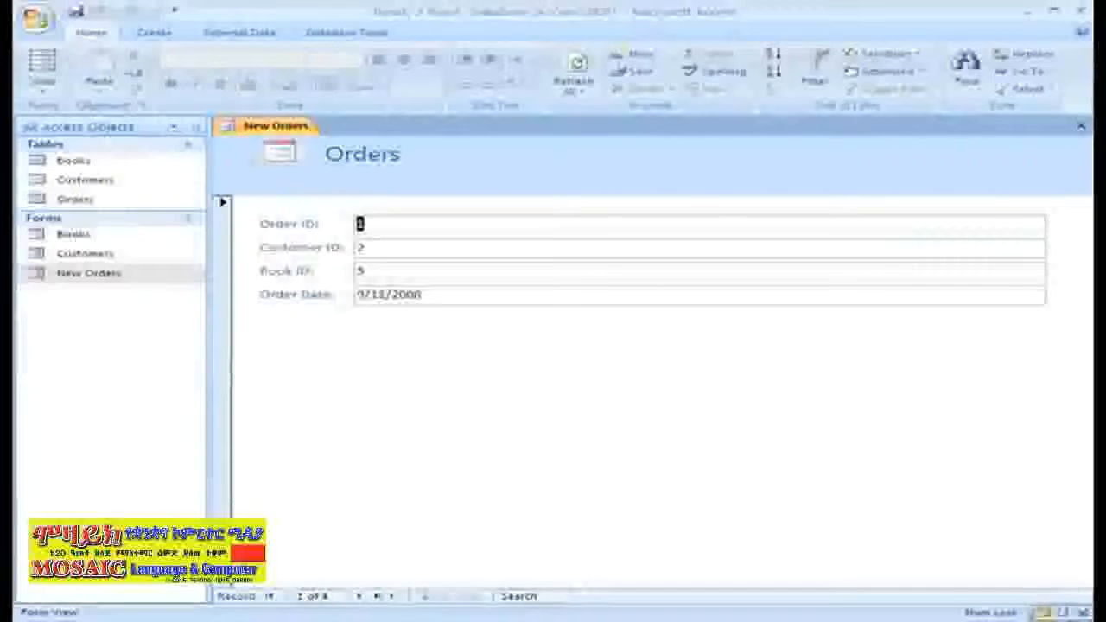
left_click(43, 86)
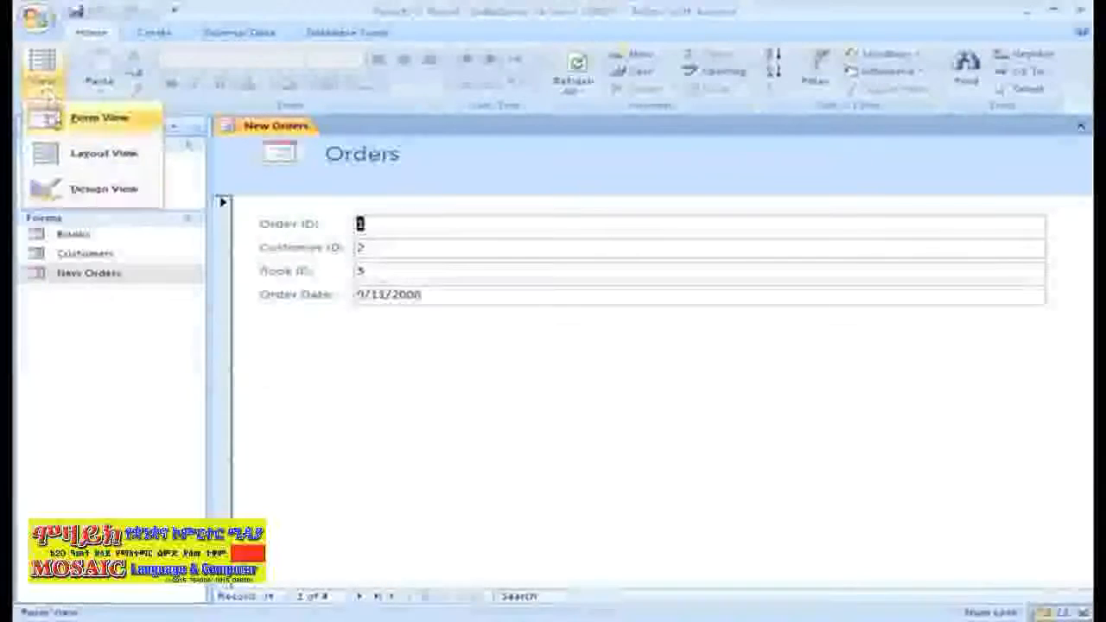
left_click(61, 187)
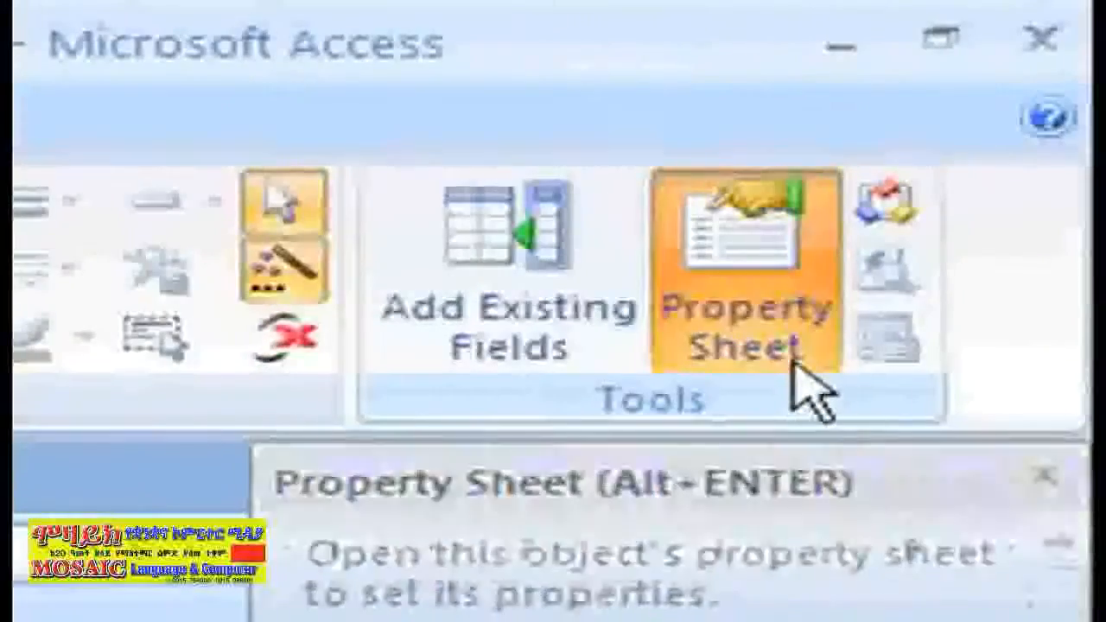
left_click(799, 380)
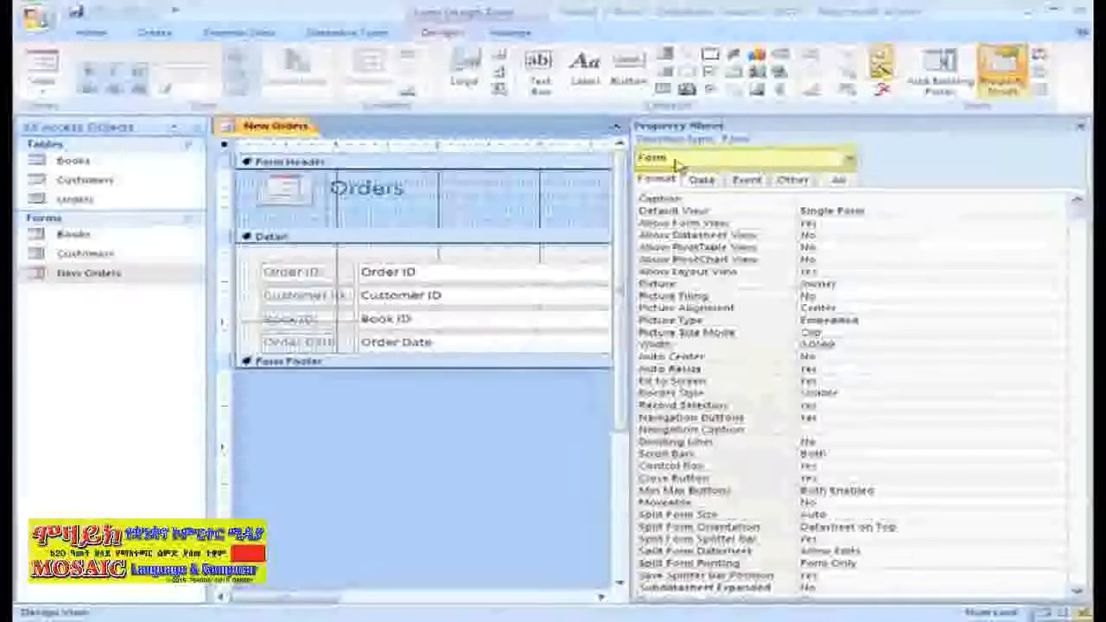
Set the form's Data Entry property to Yes.
left_click(701, 180)
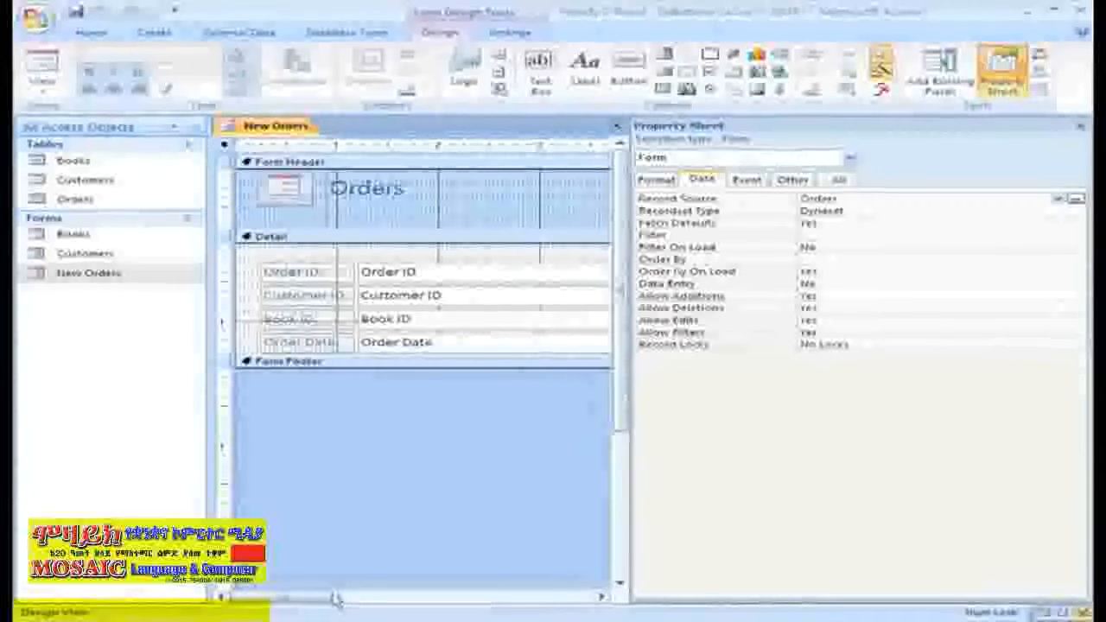
left_click(849, 282)
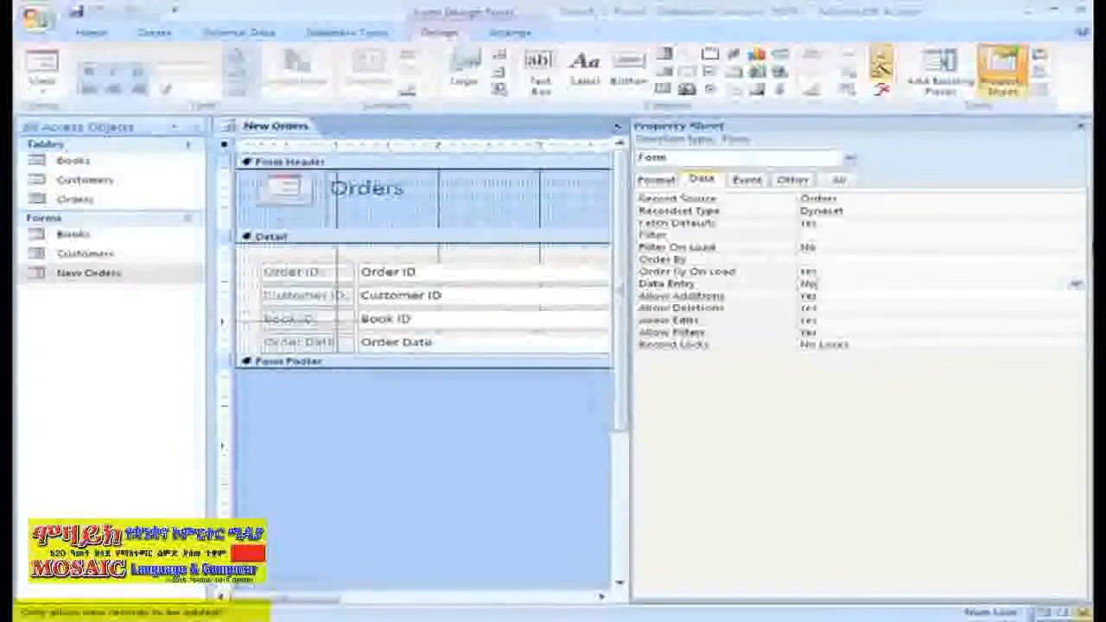
left_click(1076, 283)
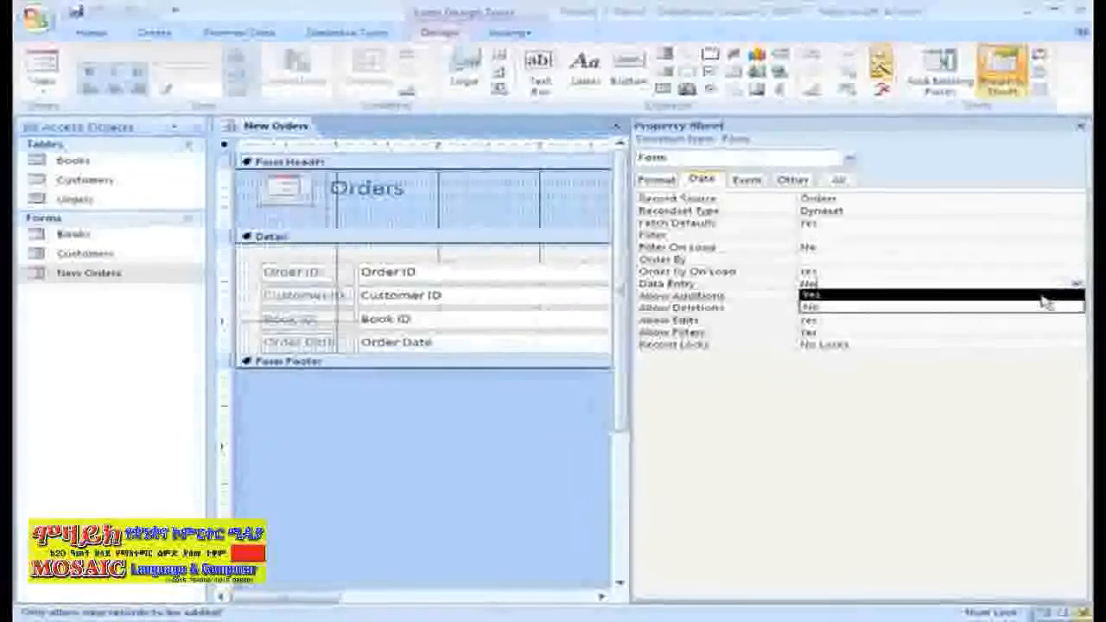
left_click(1041, 295)
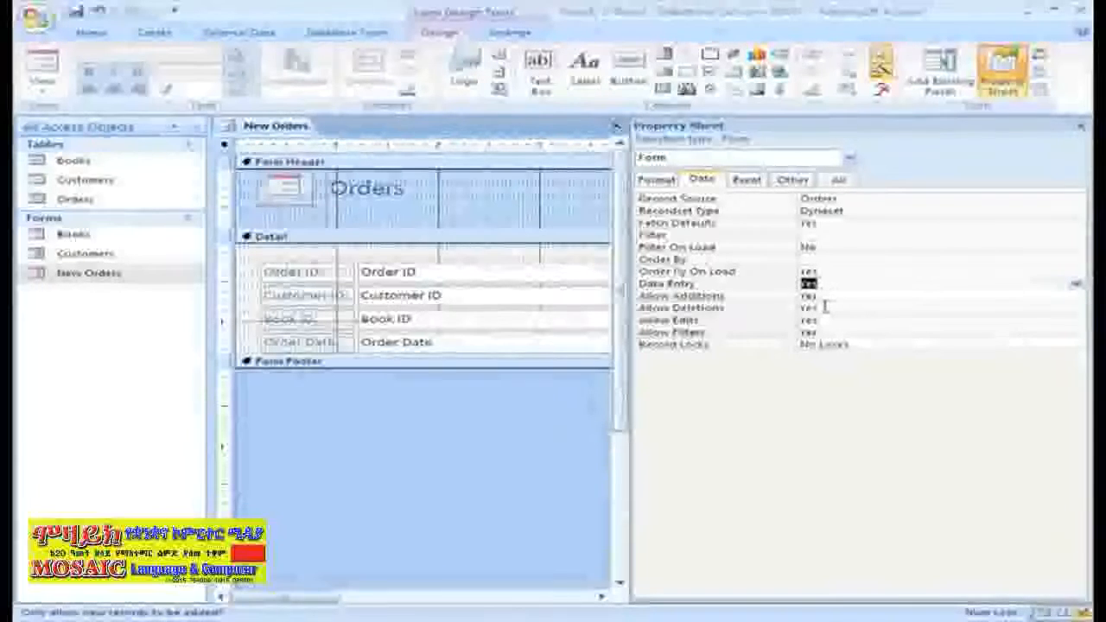
Set the form's Allow Deletions and Allow Edits properties to No.
left_click(824, 306)
left_click(1075, 306)
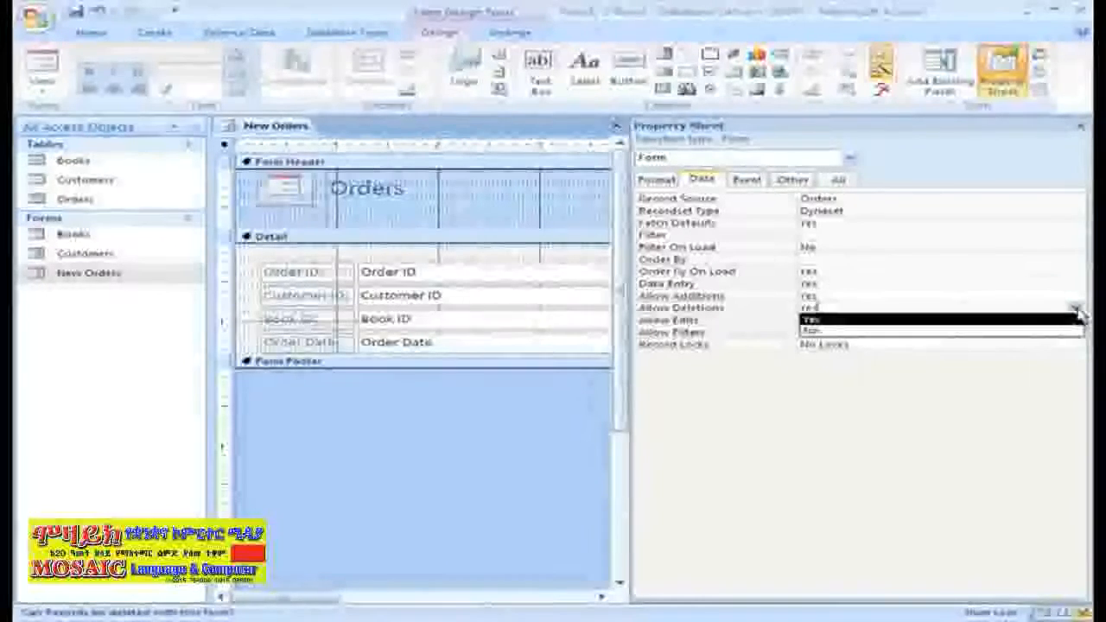
left_click(1049, 331)
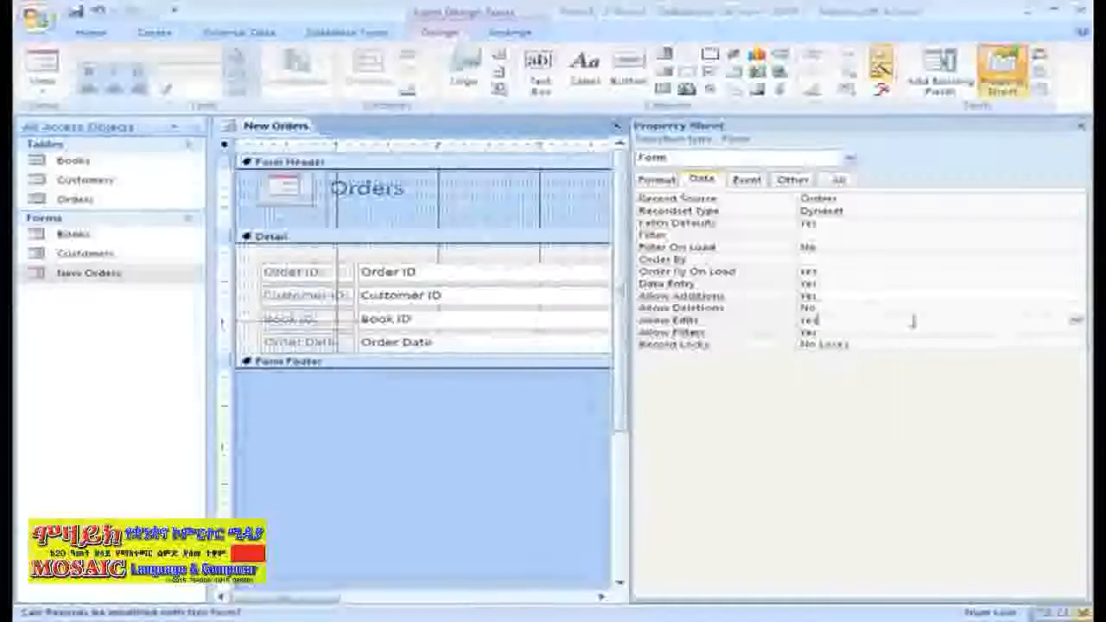
left_click(1076, 322)
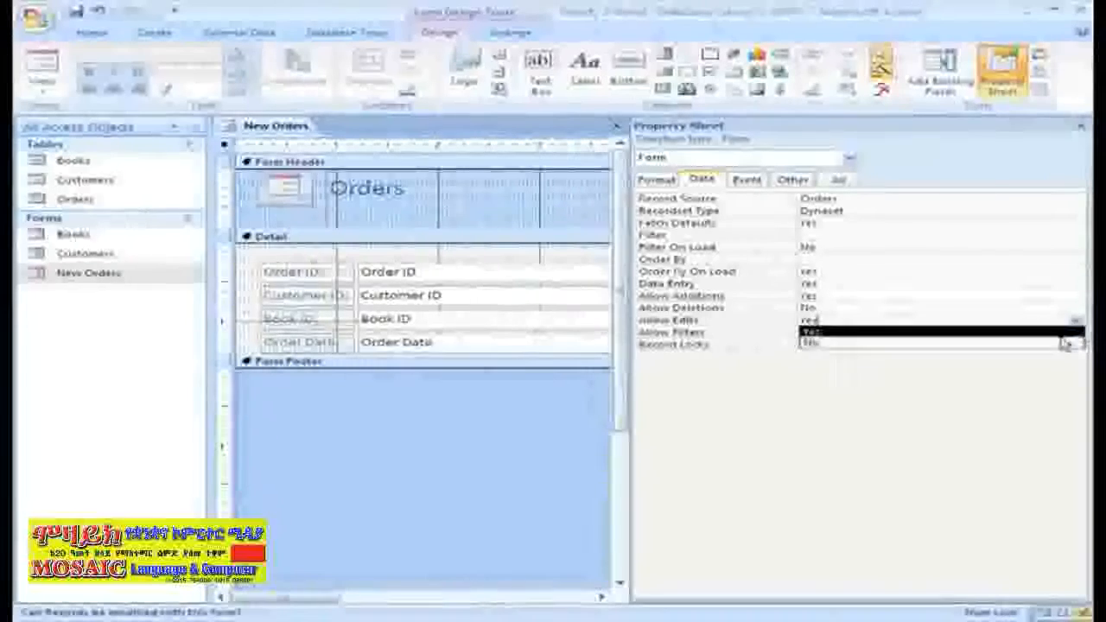
left_click(1061, 343)
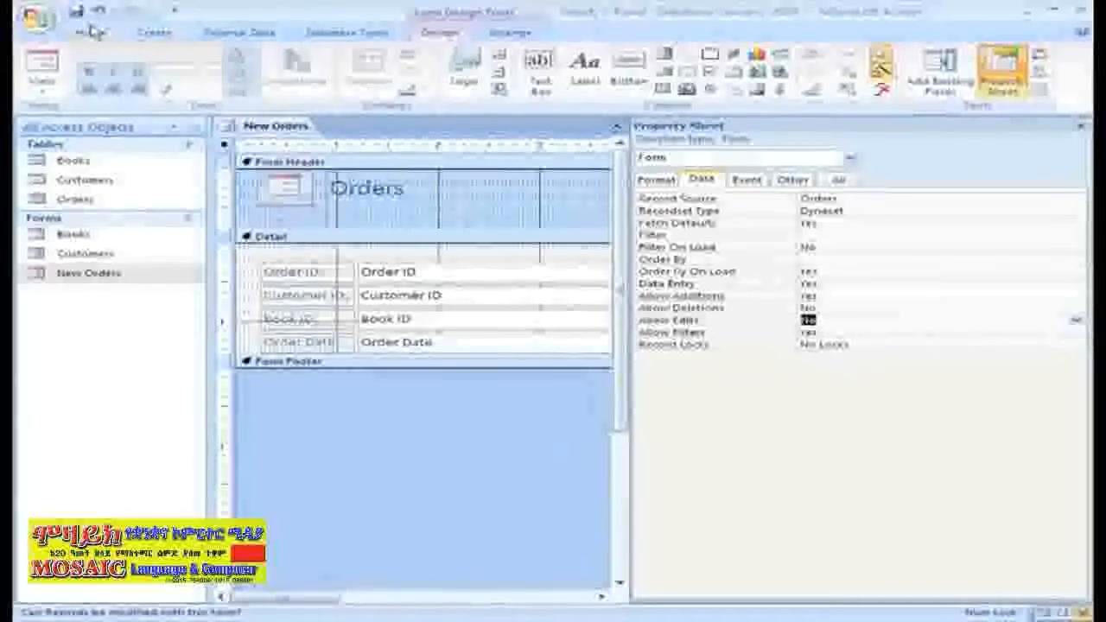
Check the form's data-entry behavior in Form View and return to Design View.
left_click(42, 80)
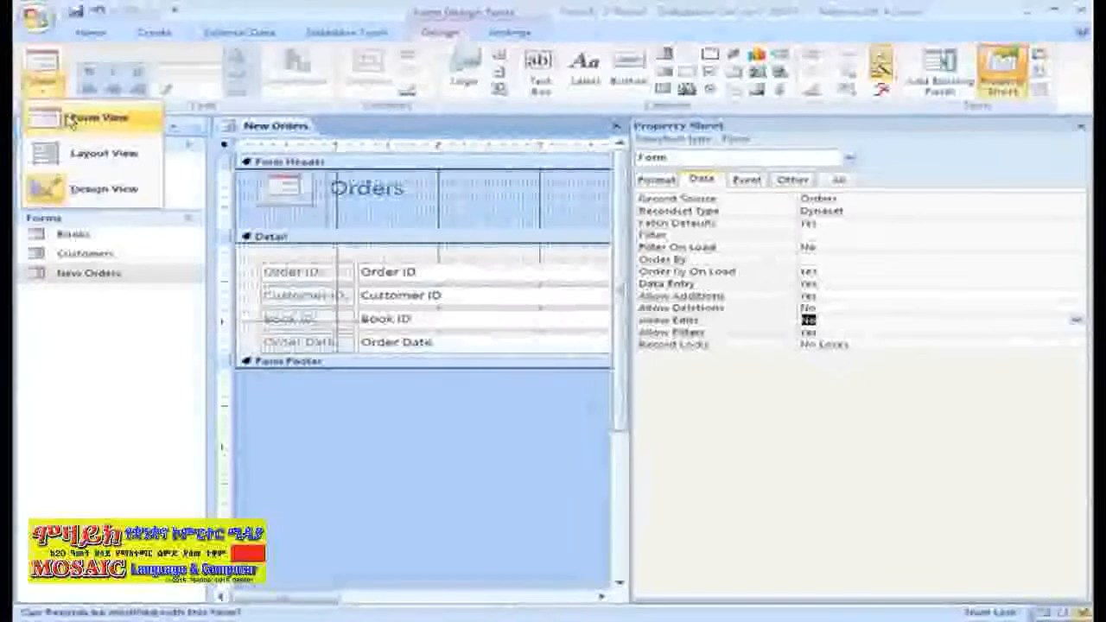
left_click(71, 121)
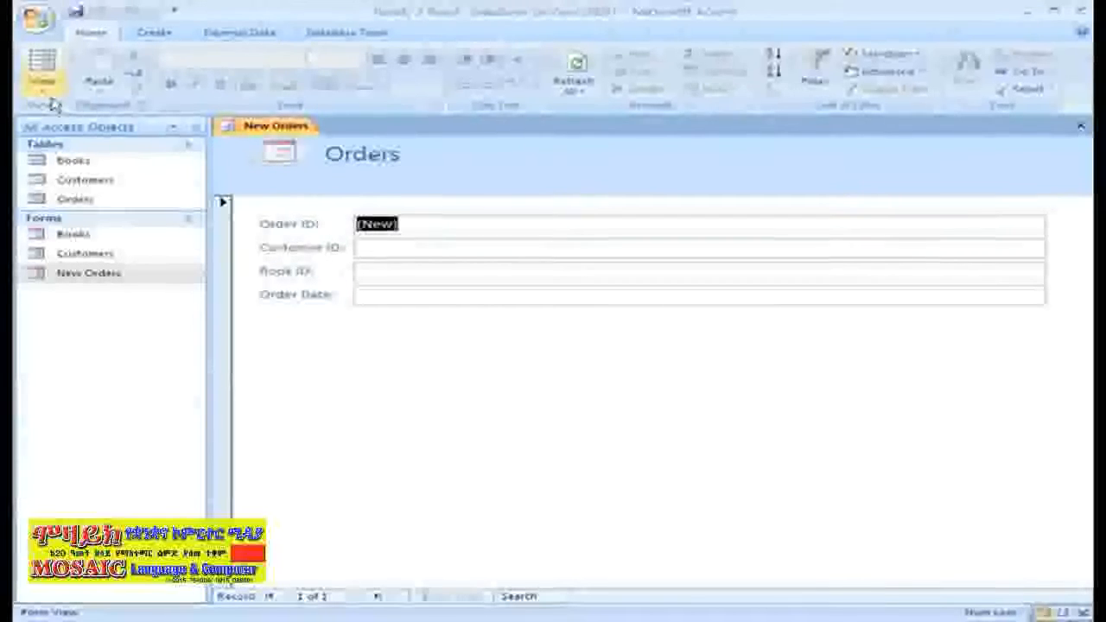
left_click(87, 188)
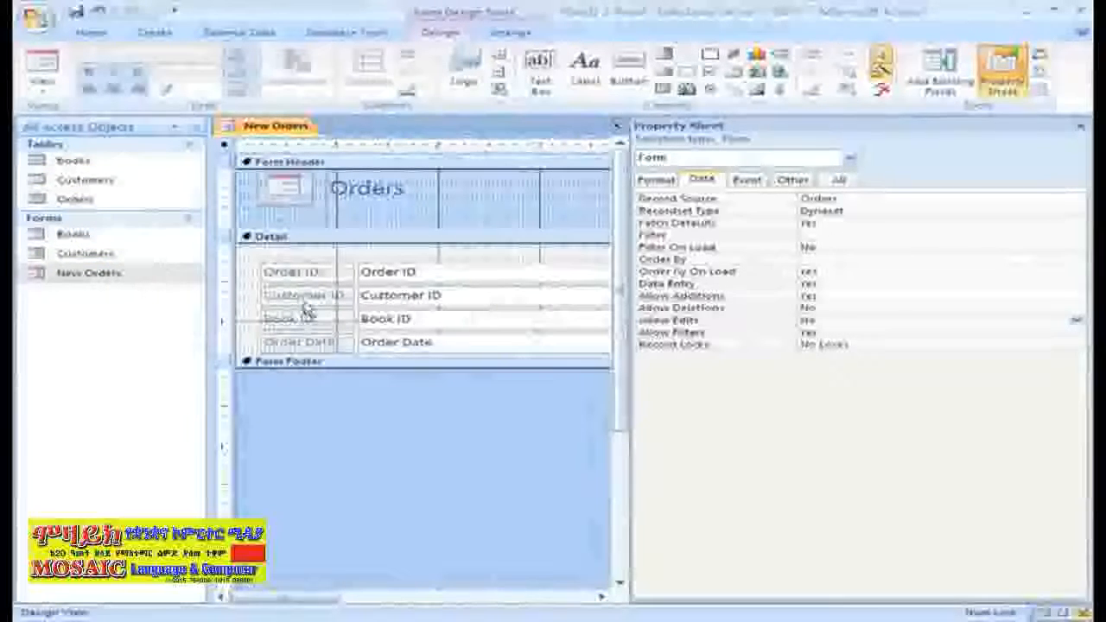
Set the Visible property of the Order ID field and its label to No.
left_click(361, 272)
left_click(352, 272, "shift")
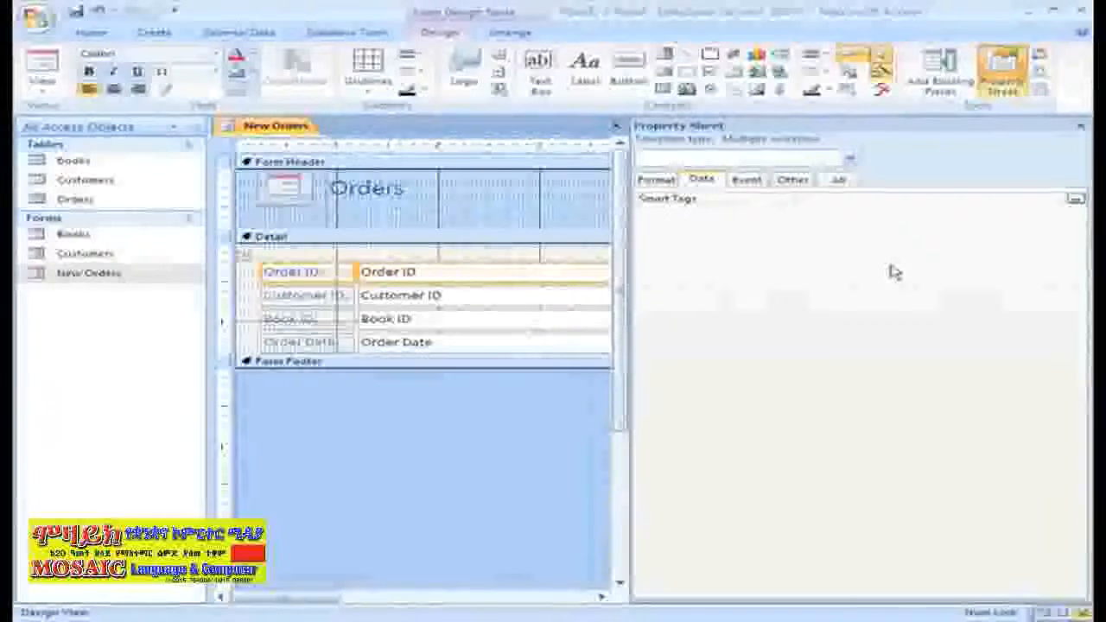
left_click(658, 181)
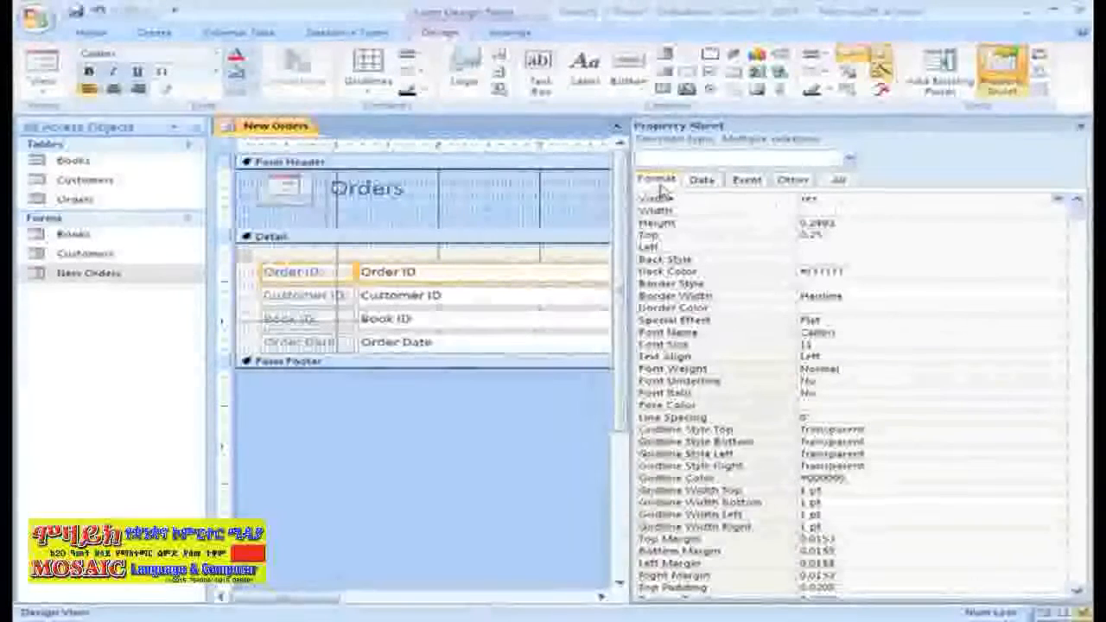
left_click(1058, 200)
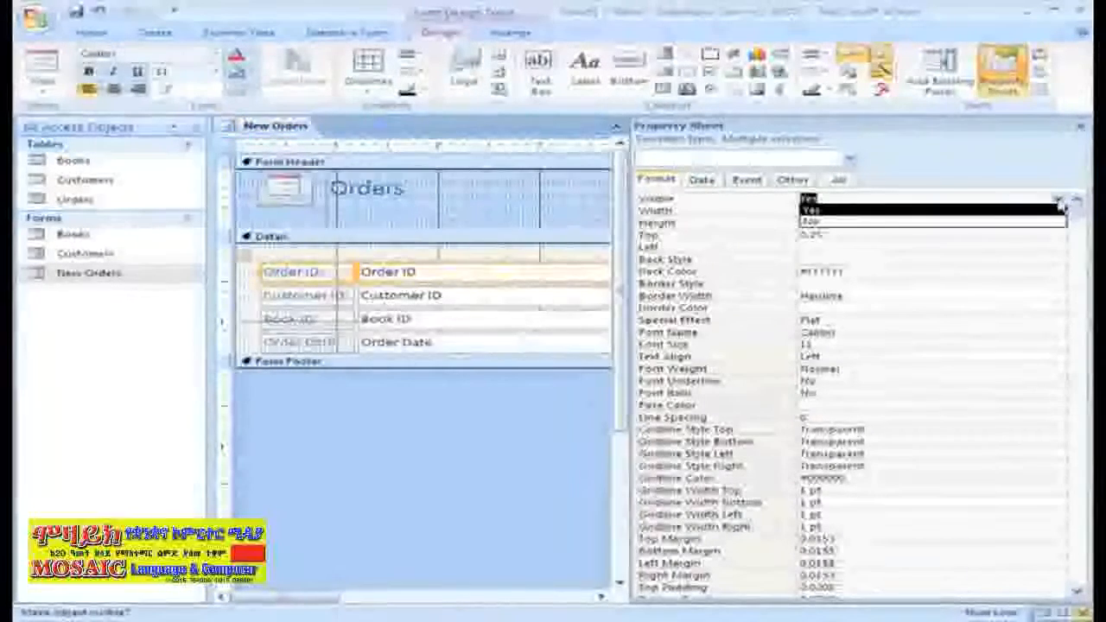
left_click(1047, 221)
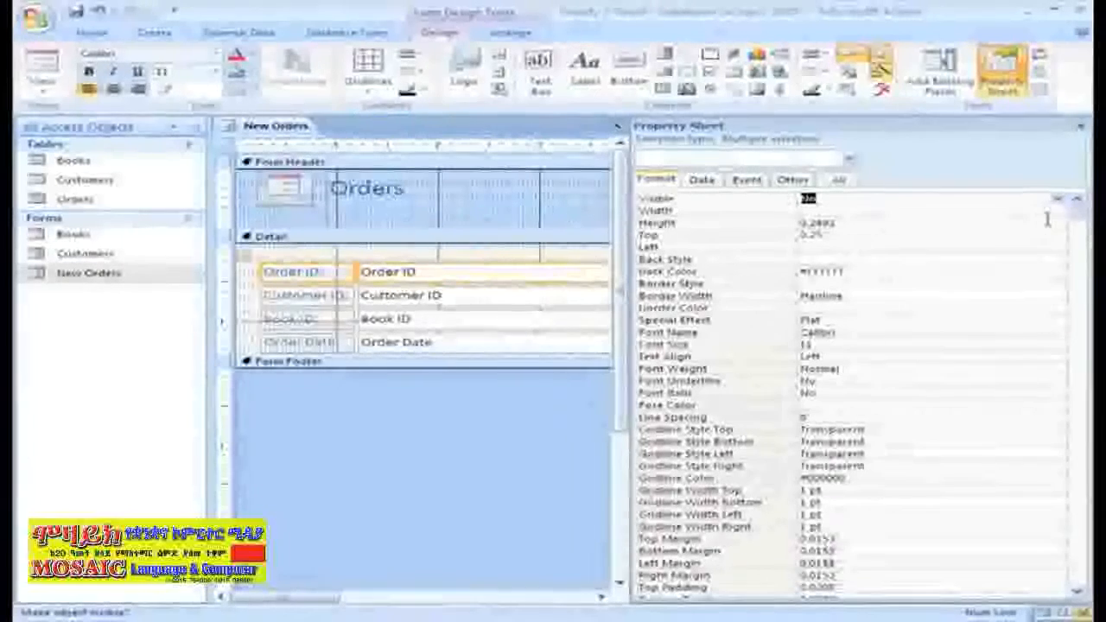
Preview the form in Form View to check the hidden Order ID field, and return to Design View.
left_click(46, 98)
left_click(52, 116)
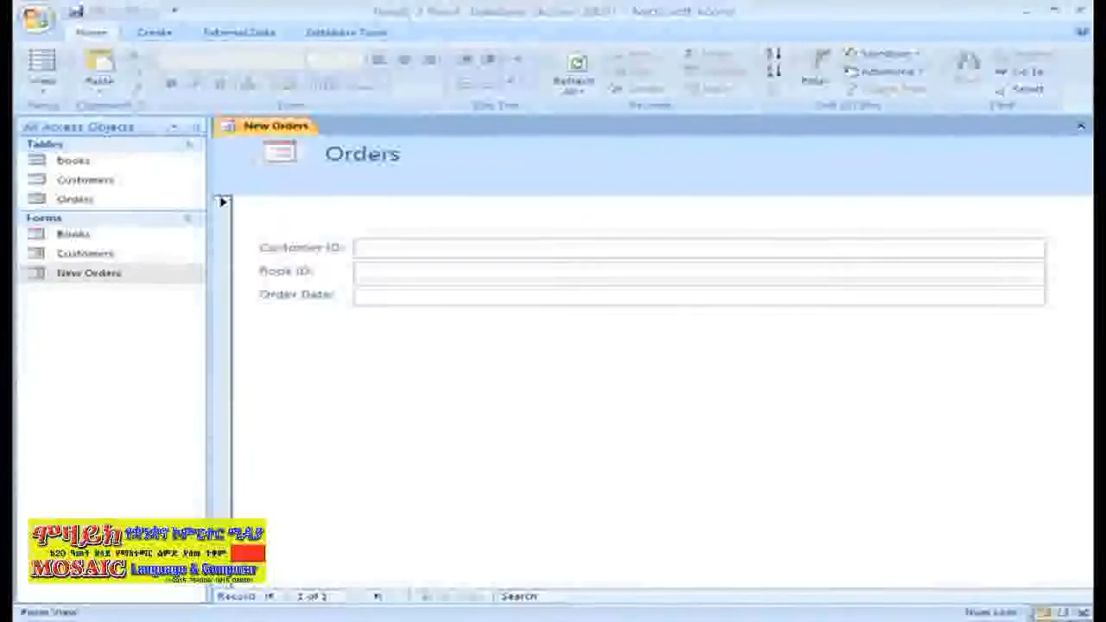
left_click(43, 82)
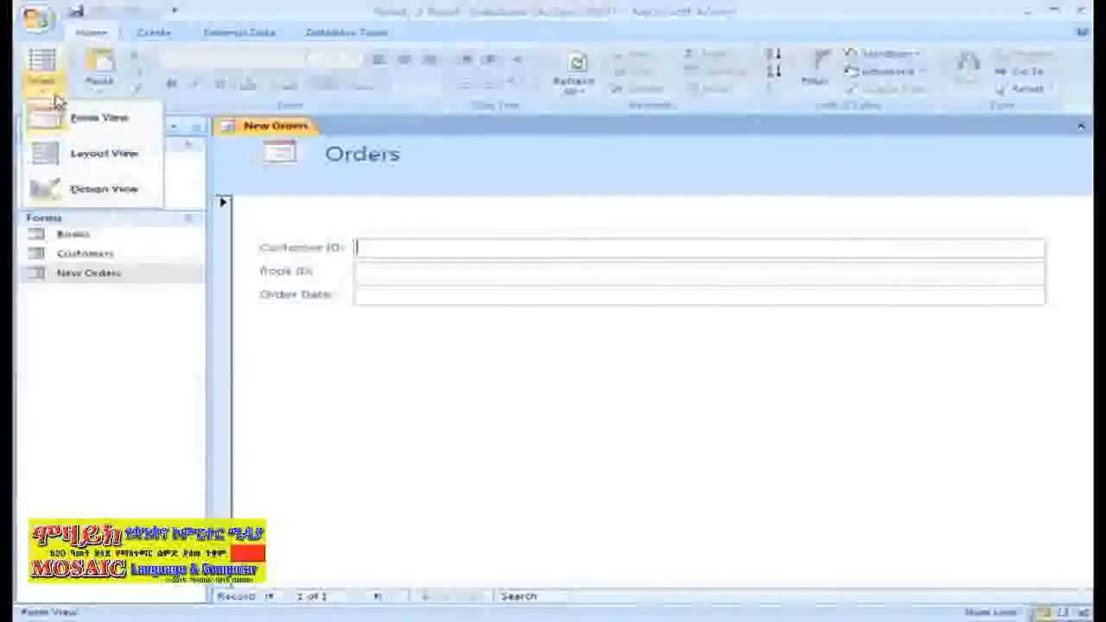
left_click(71, 185)
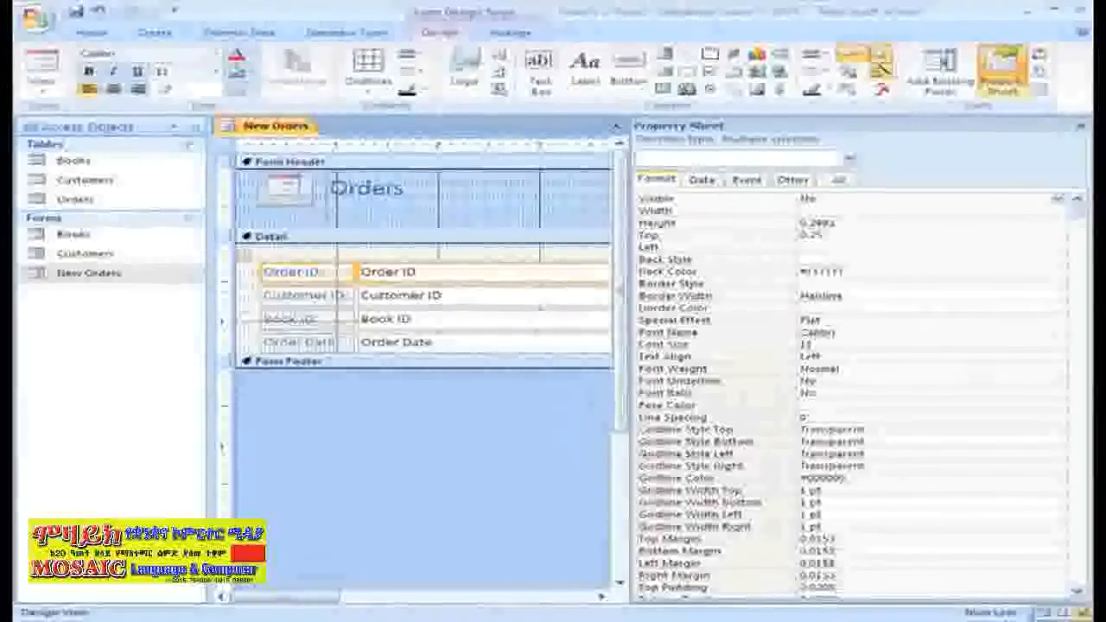
Set the Order Date field's Default Value to the current date with the expression = Date(), using the Expression Builder.
left_click(408, 345)
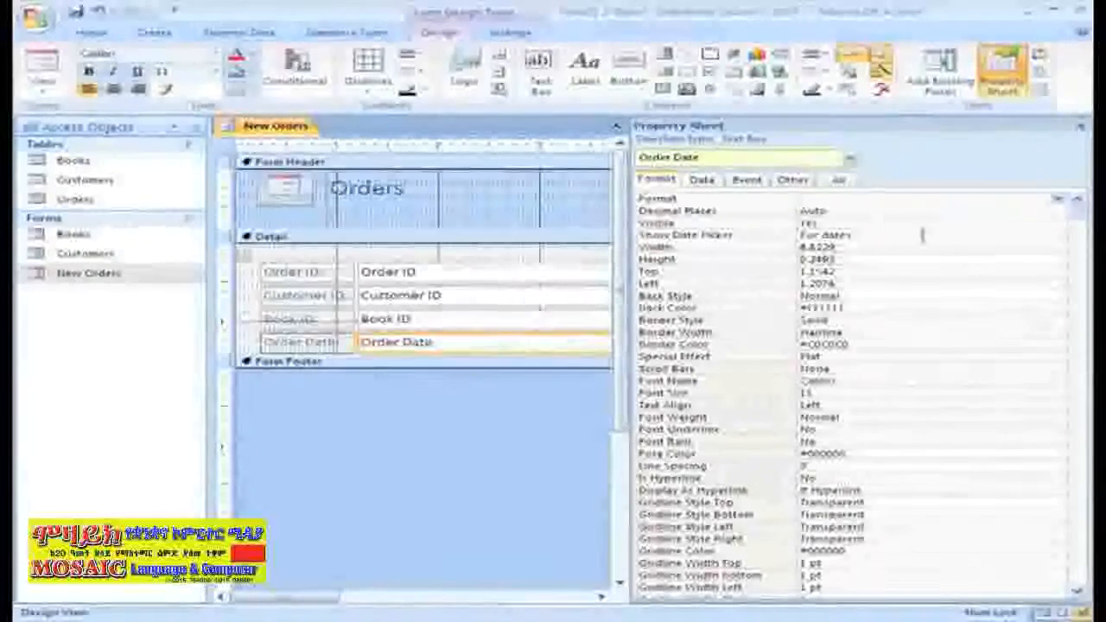
left_click(702, 182)
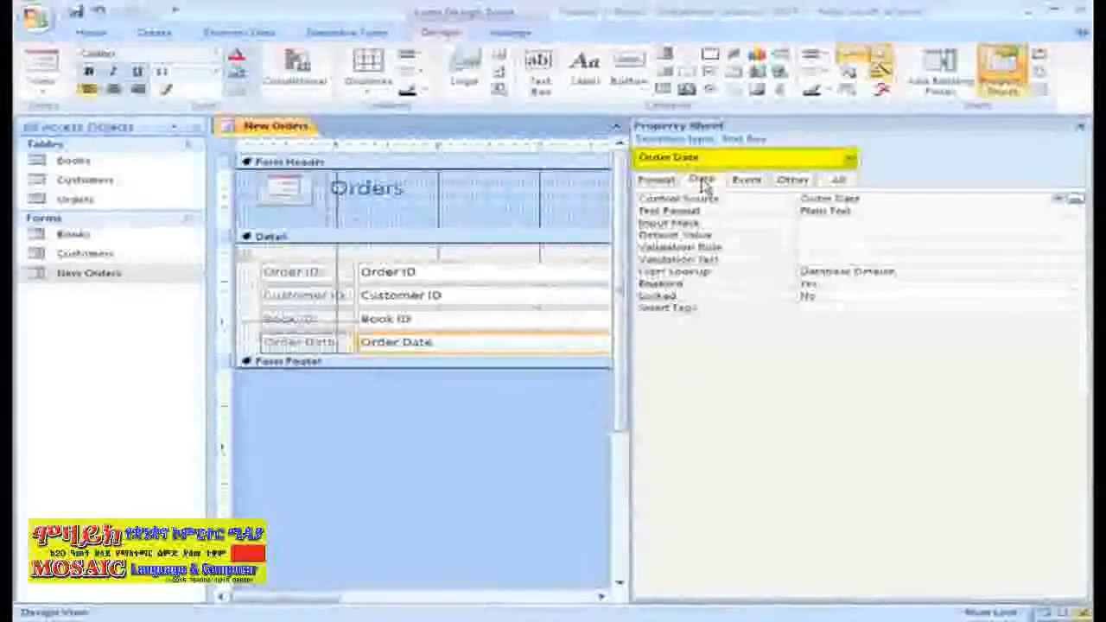
left_click(810, 235)
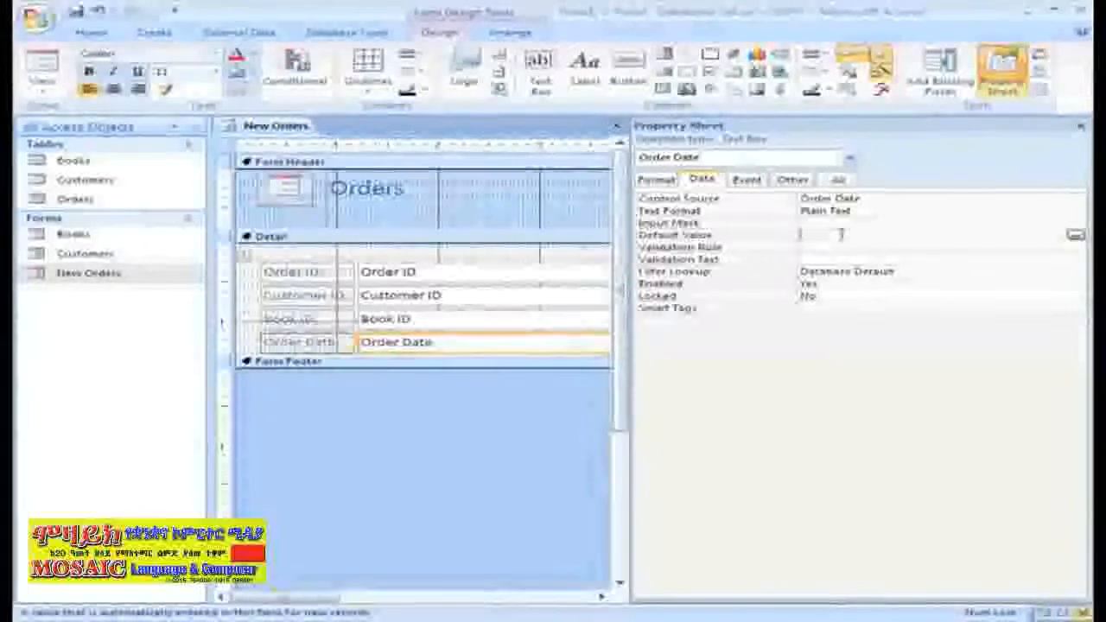
left_click(1074, 237)
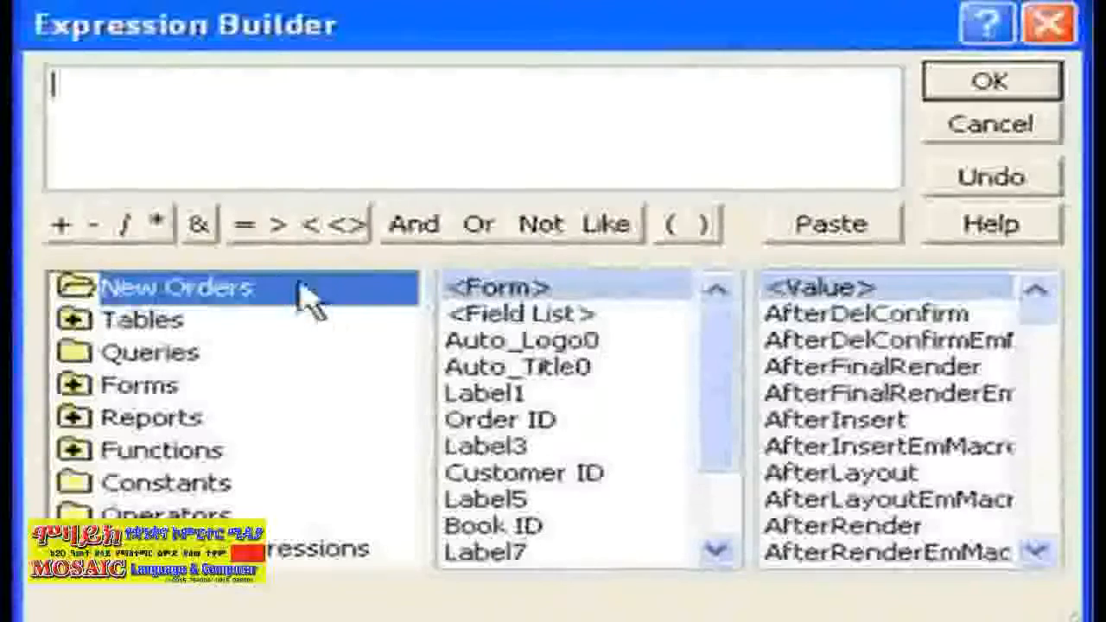
left_click(245, 226)
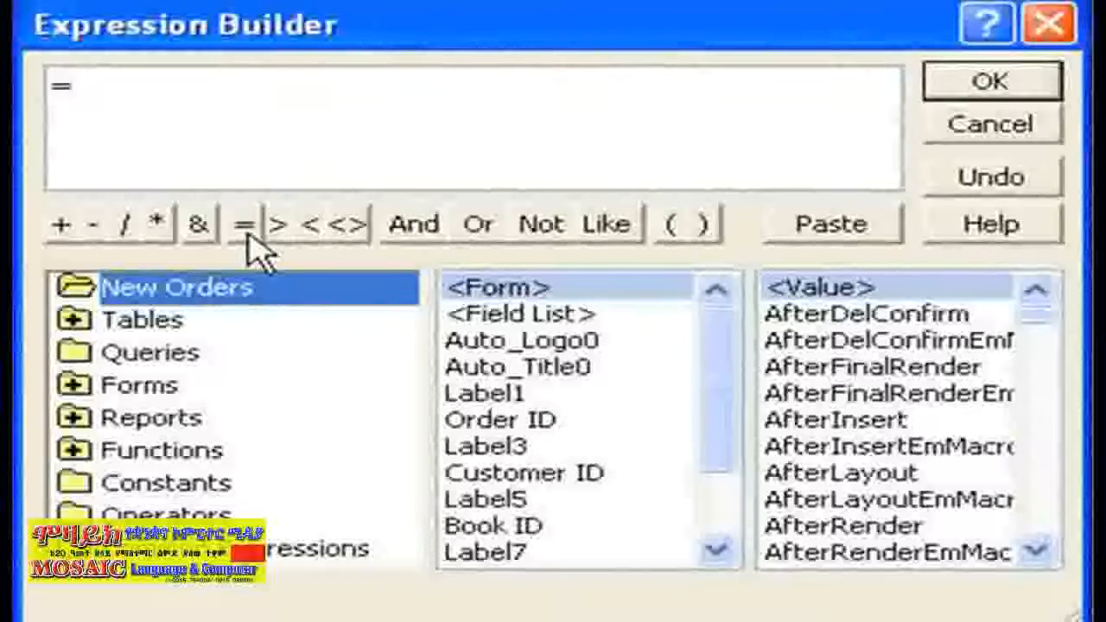
left_click(296, 552)
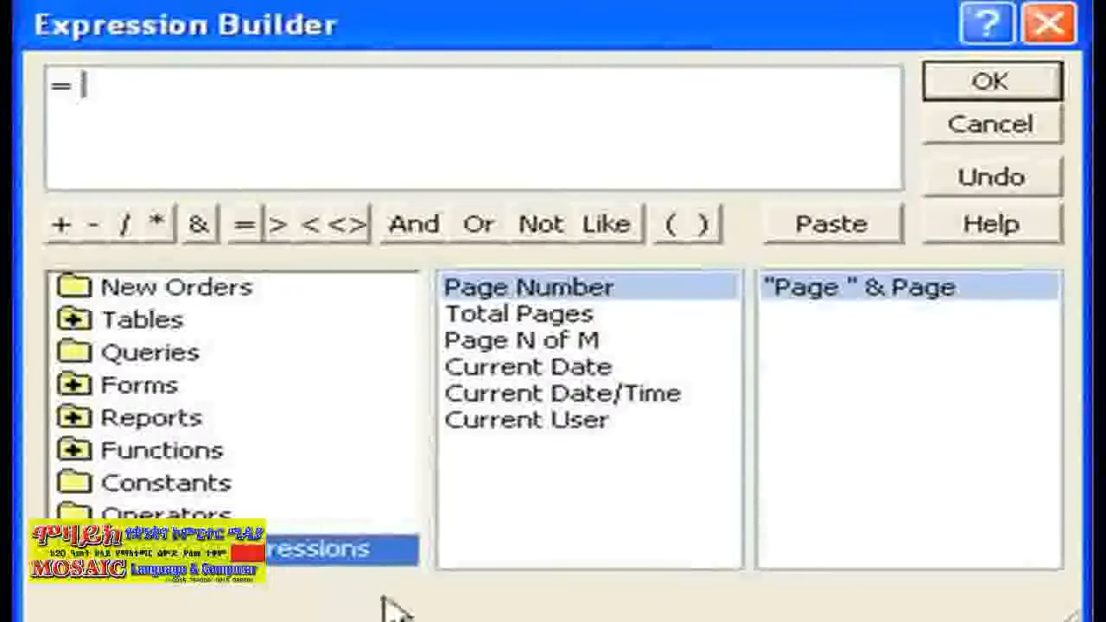
left_click(591, 369)
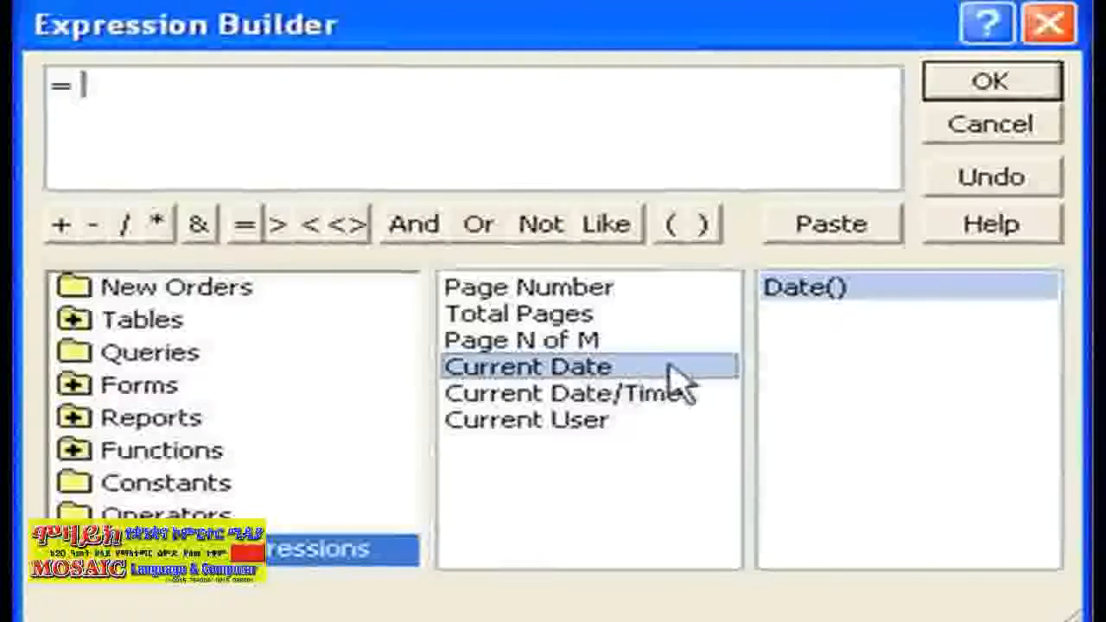
double_click(860, 307)
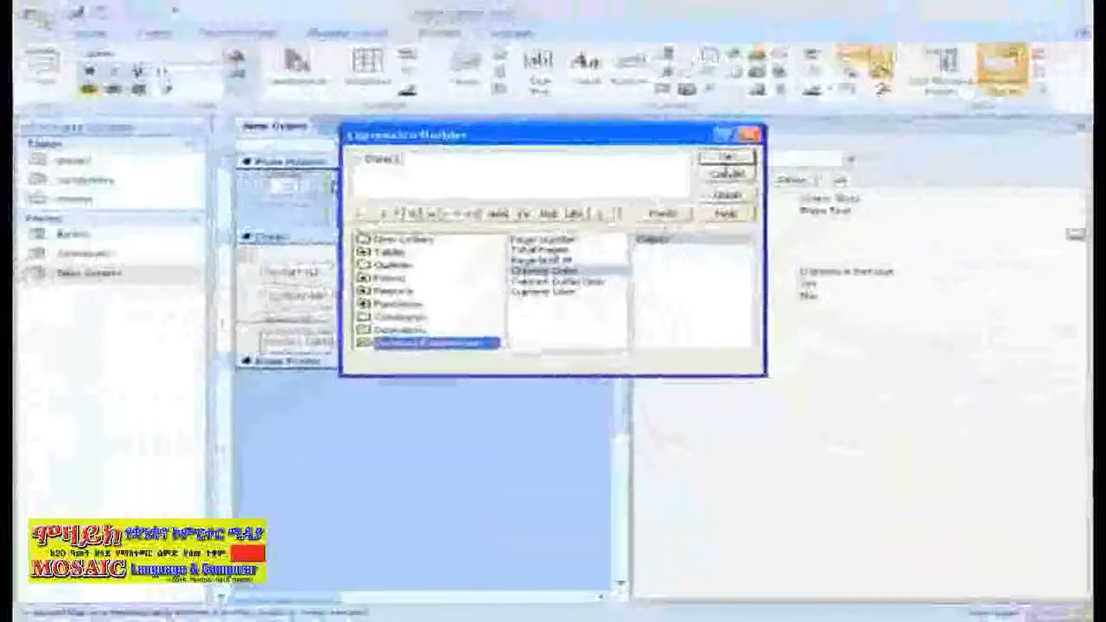
left_click(729, 157)
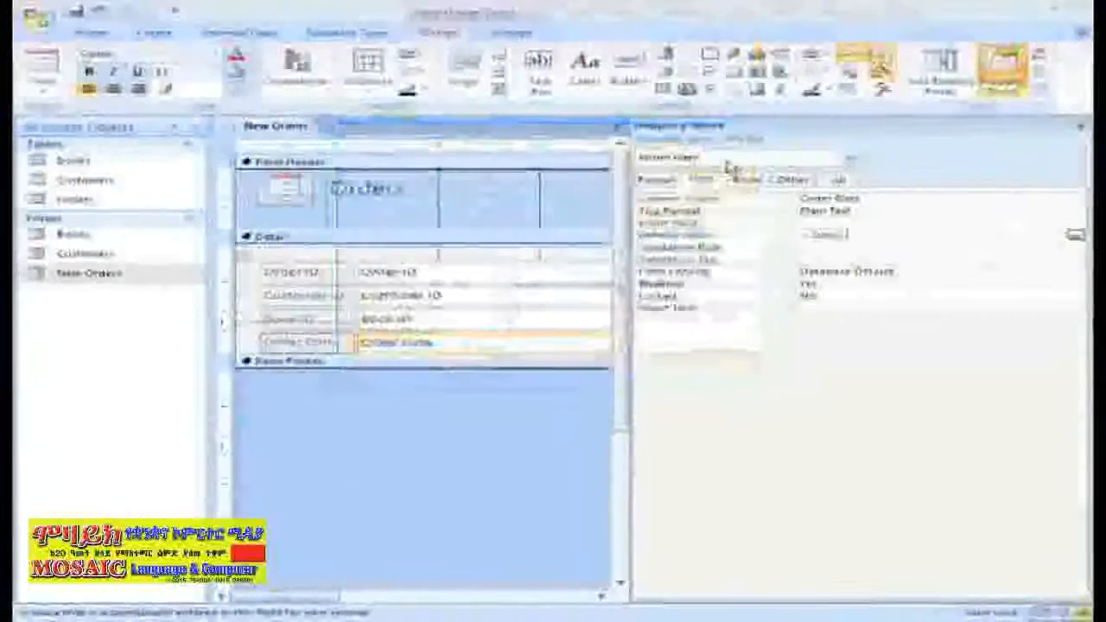
Set the Visible property of the Order Date field to No.
left_click(658, 180)
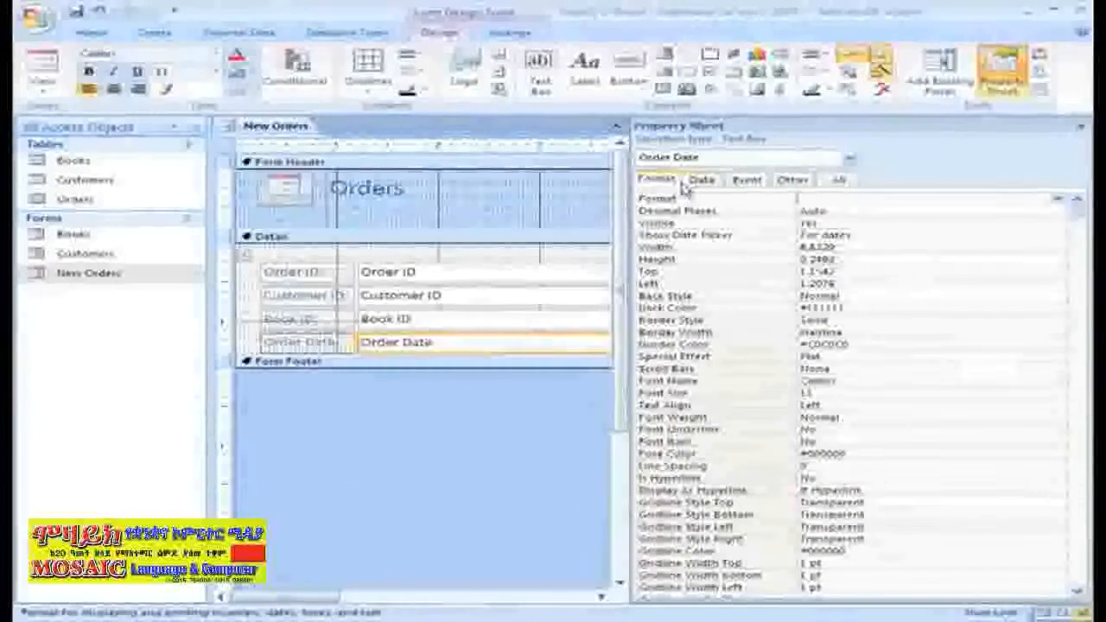
left_click(869, 222)
left_click(1058, 224)
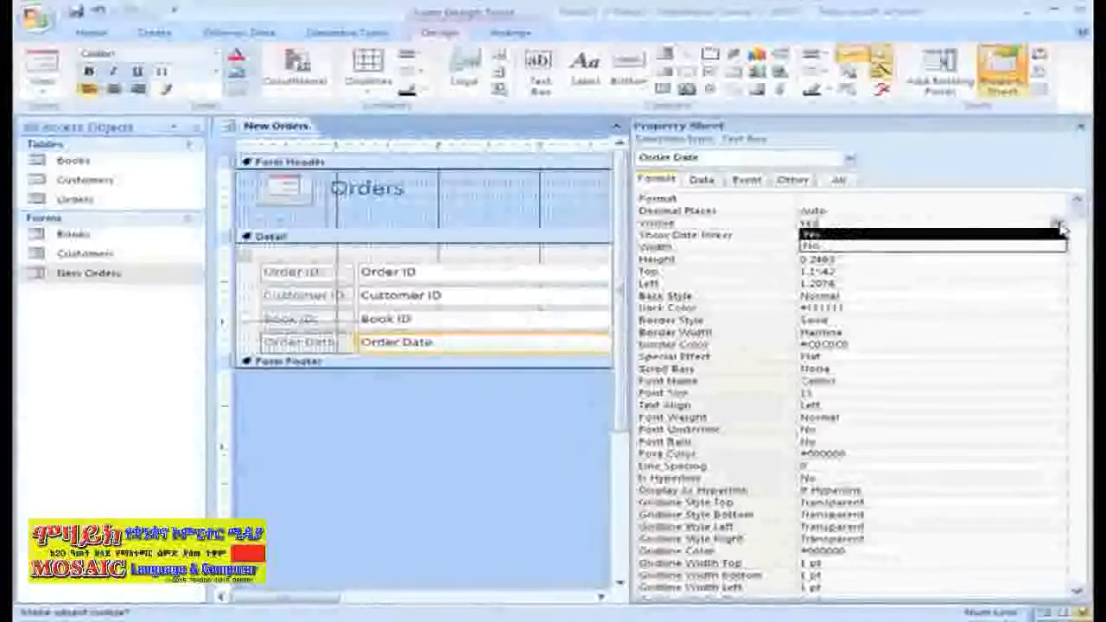
left_click(1002, 246)
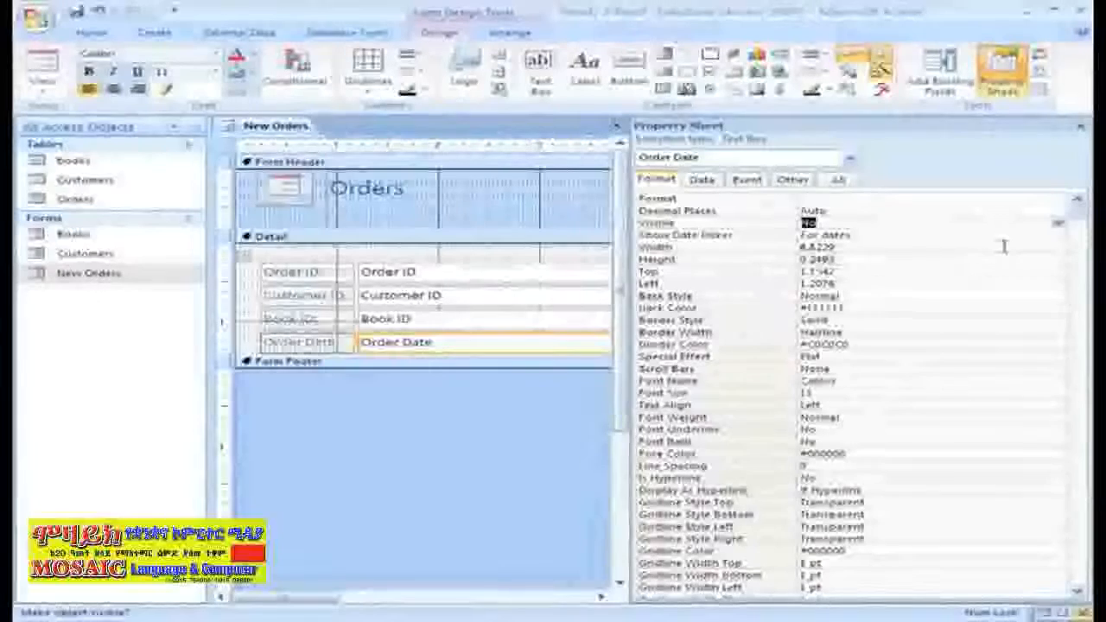
Preview the form in Form View to check the hidden Order Date field, and return to Design View.
left_click(42, 82)
left_click(48, 123)
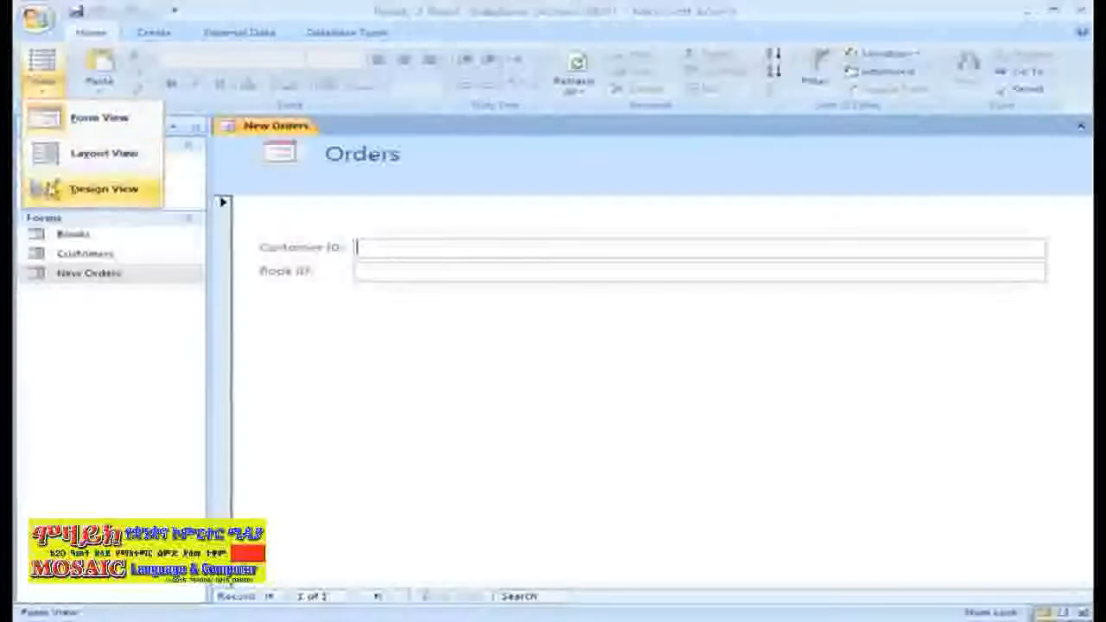
left_click(53, 190)
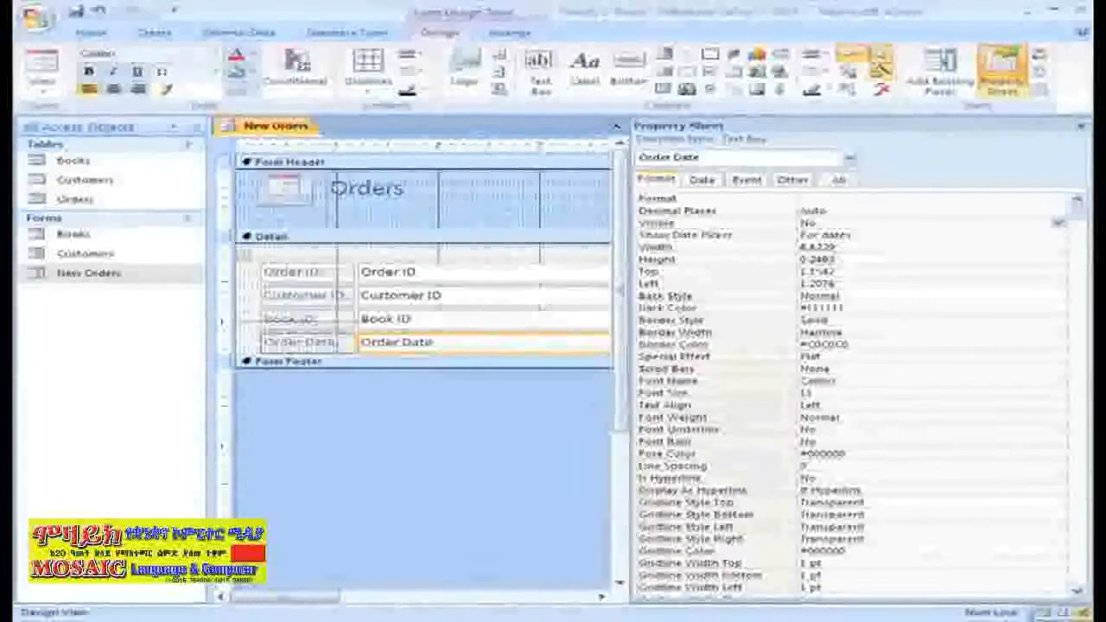
Close the Property Sheet and delete the Customer ID text box and its label from the Detail section.
left_click(1080, 126)
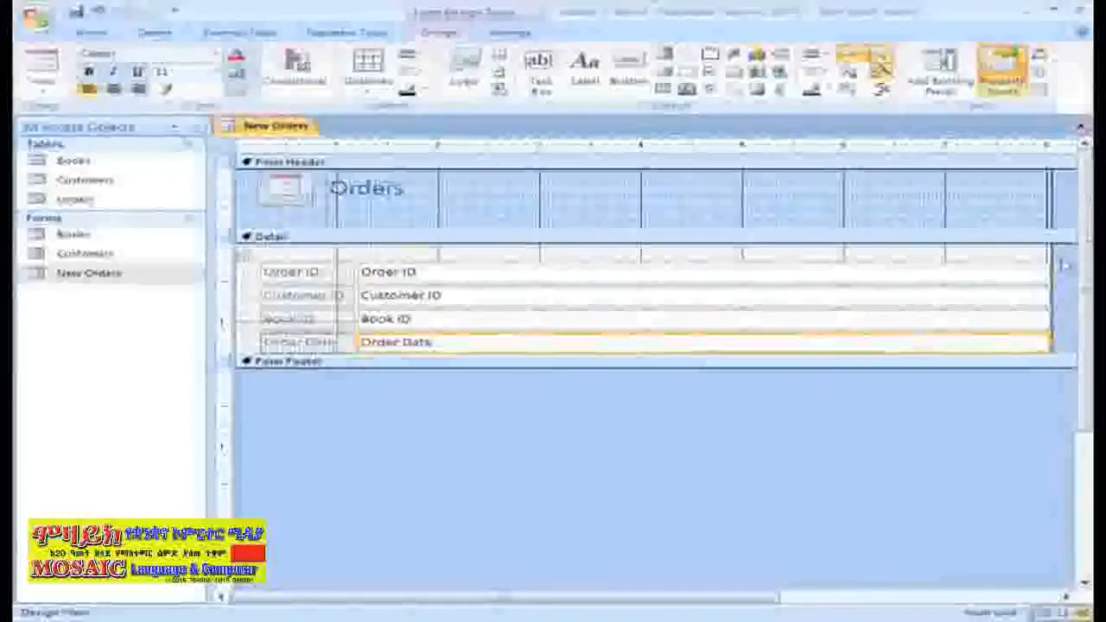
left_click(1007, 298)
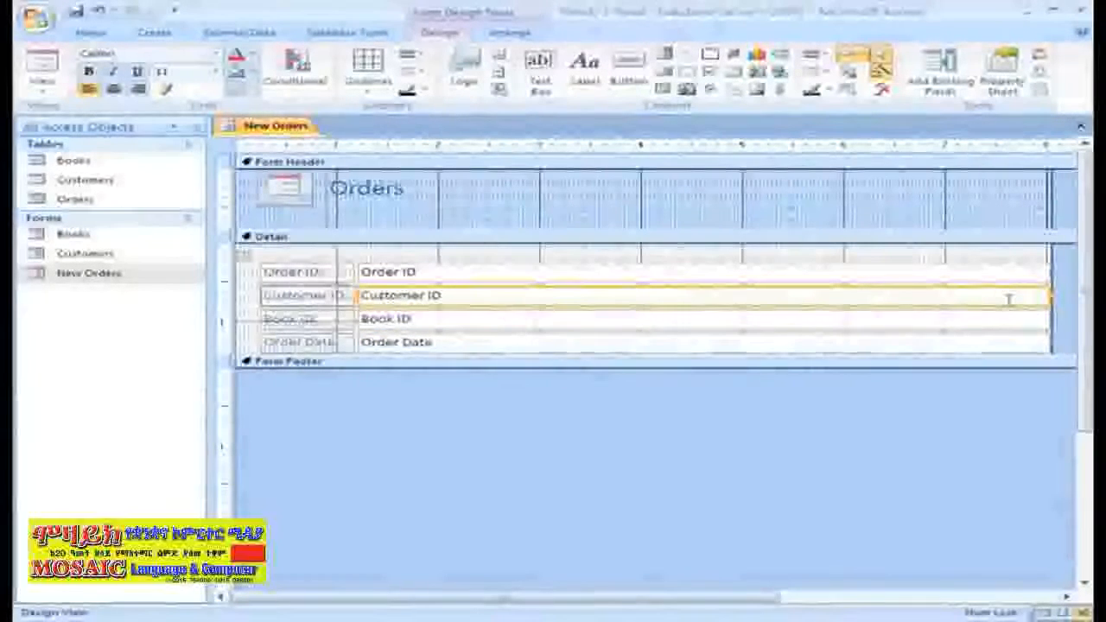
key("Delete")
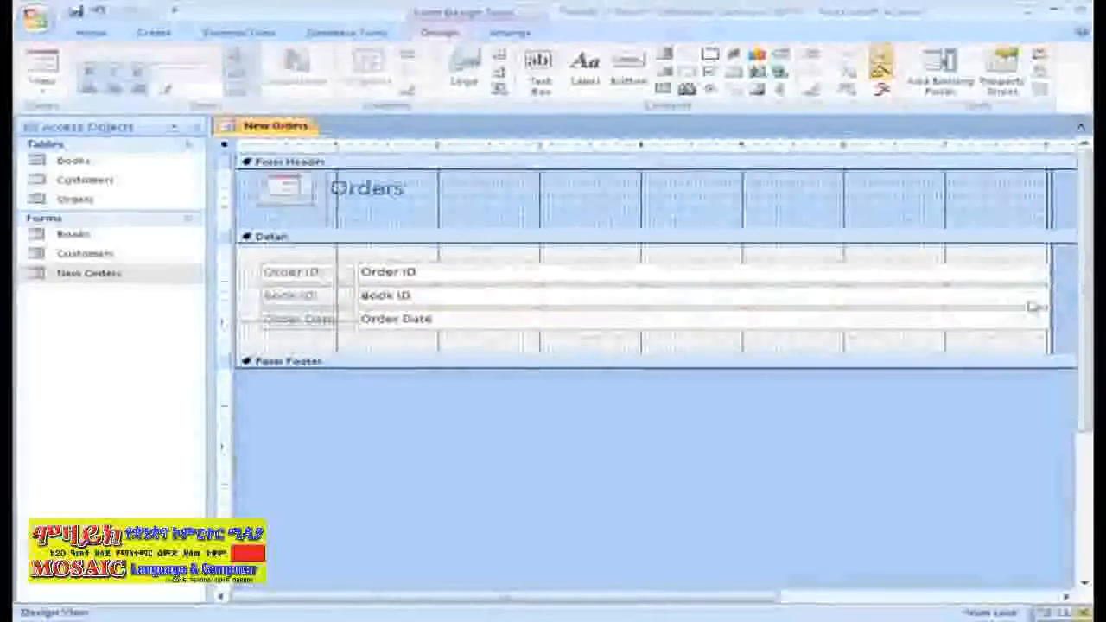
left_click(780, 177)
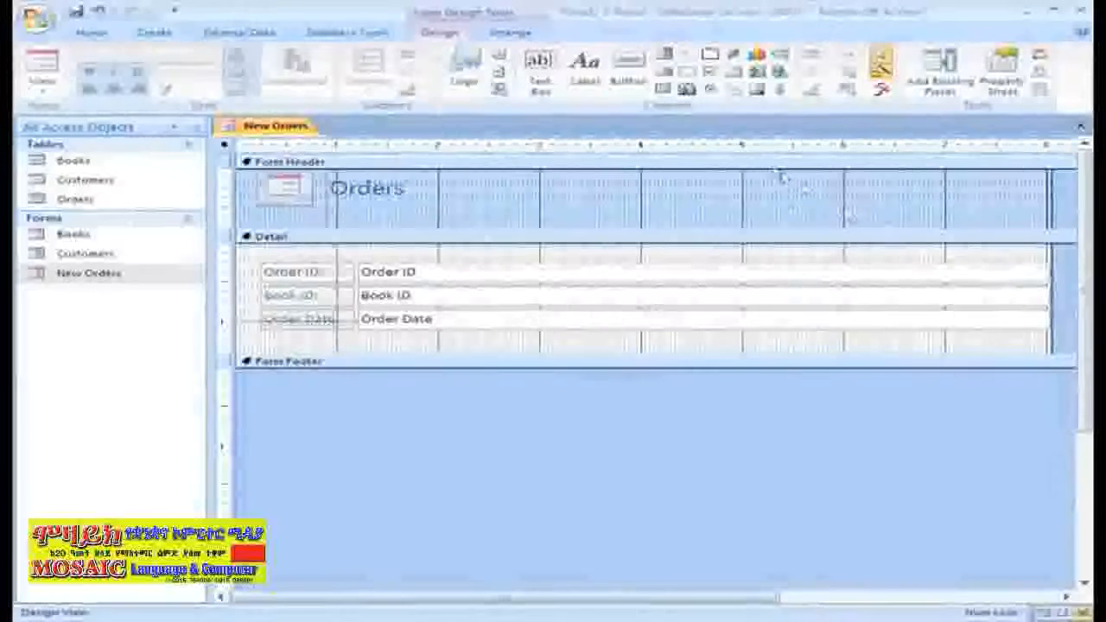
Draw a combo box below the Order Date field across the form's width, looking up its values in the Customers table.
left_click(664, 57)
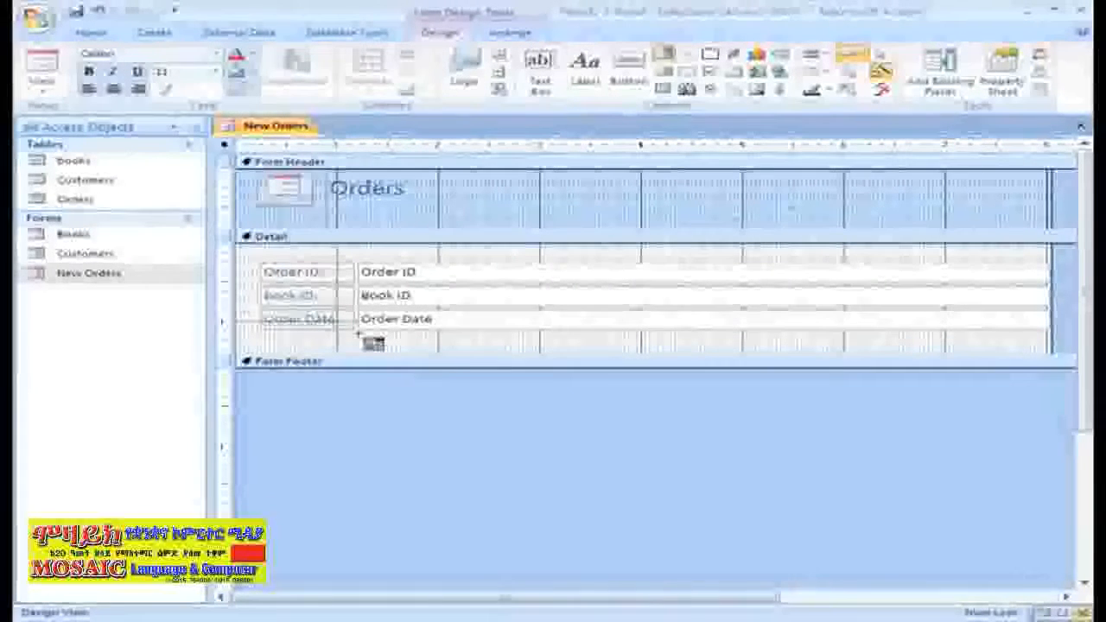
mouse_move(358, 333)
left_mouse_down()
mouse_move(367, 347)
mouse_move(417, 352)
mouse_move(849, 366)
mouse_move(1039, 337)
mouse_move(1067, 364)
left_mouse_up()
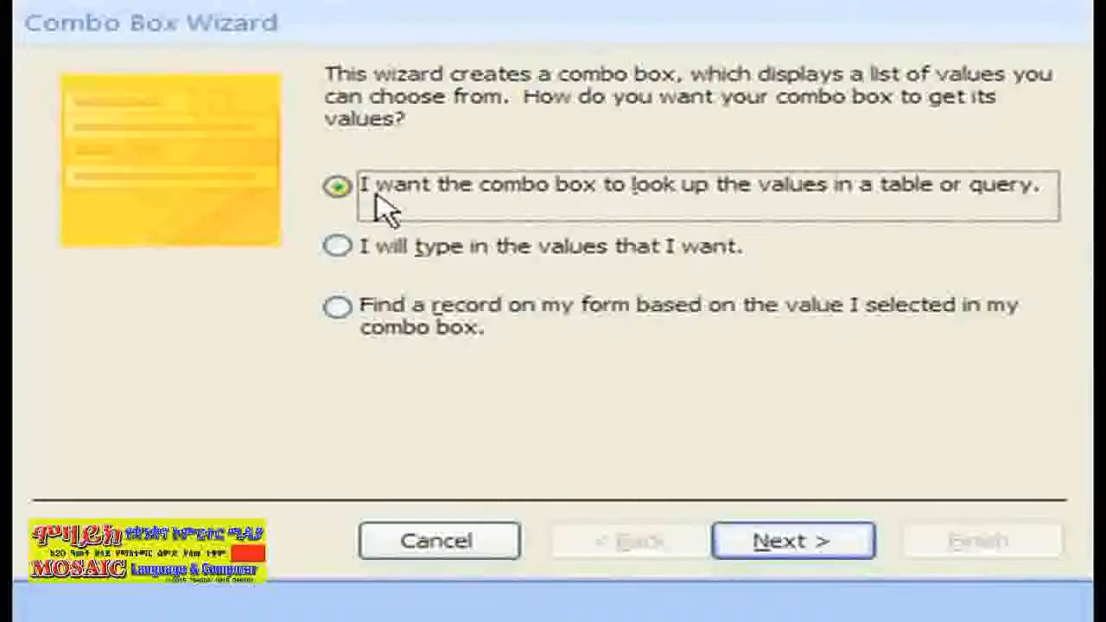
left_click(868, 553)
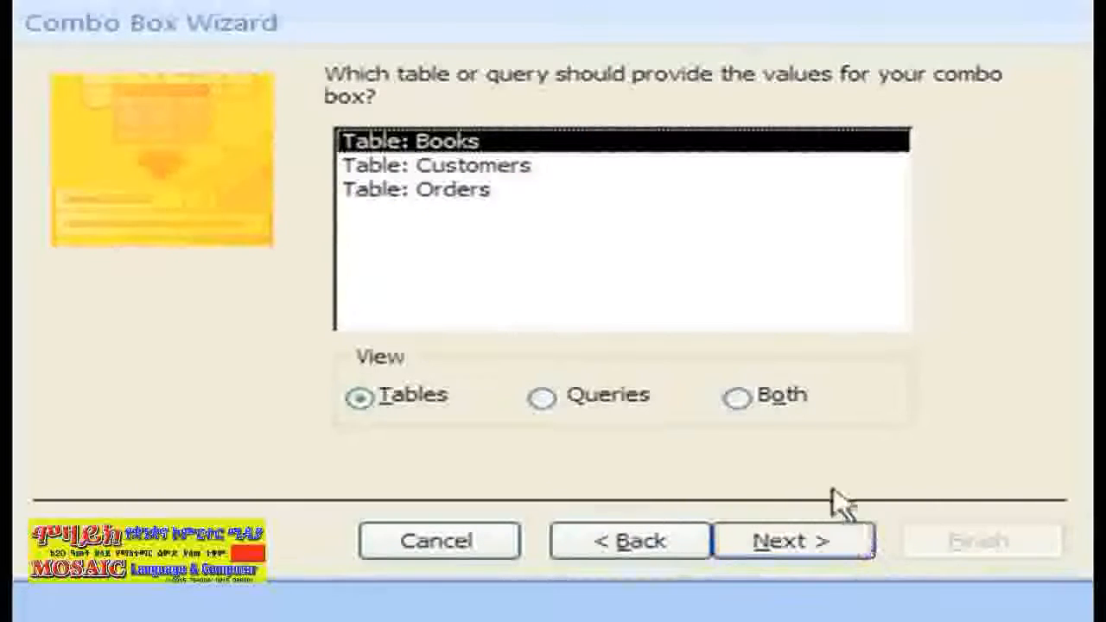
left_click(522, 168)
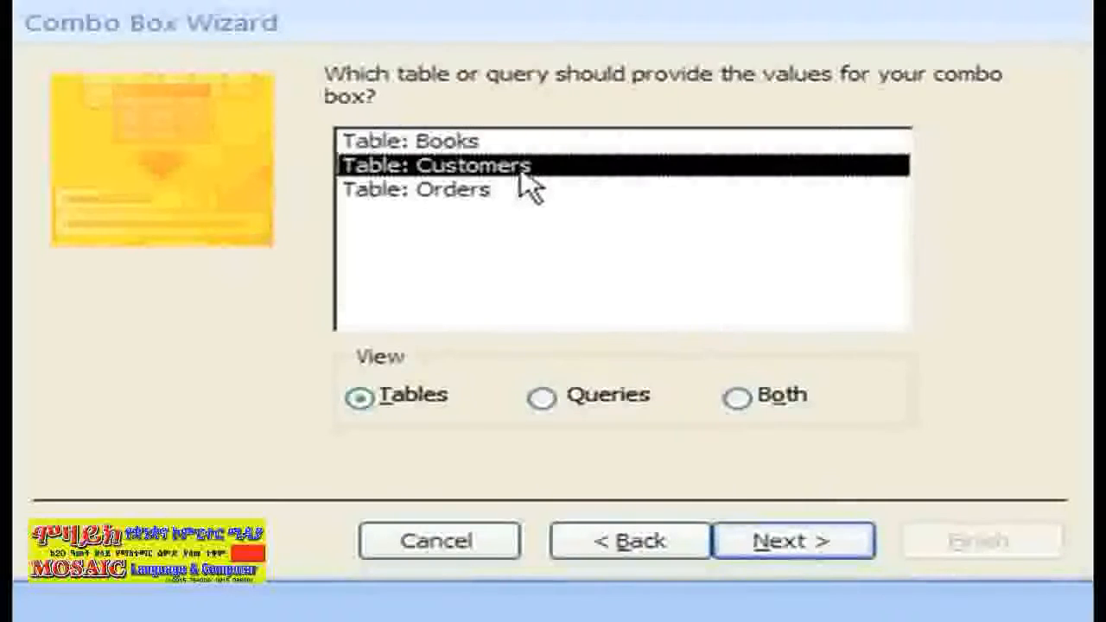
left_click(793, 542)
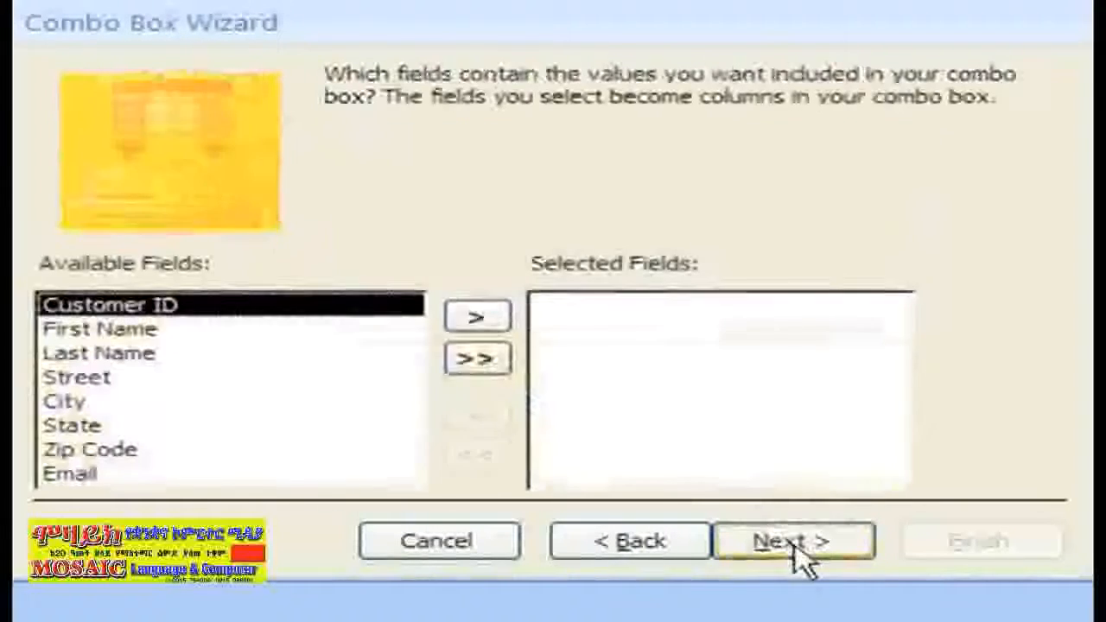
Include all Customers fields in the combo box and sort its items by Last Name in ascending order.
left_click(485, 382)
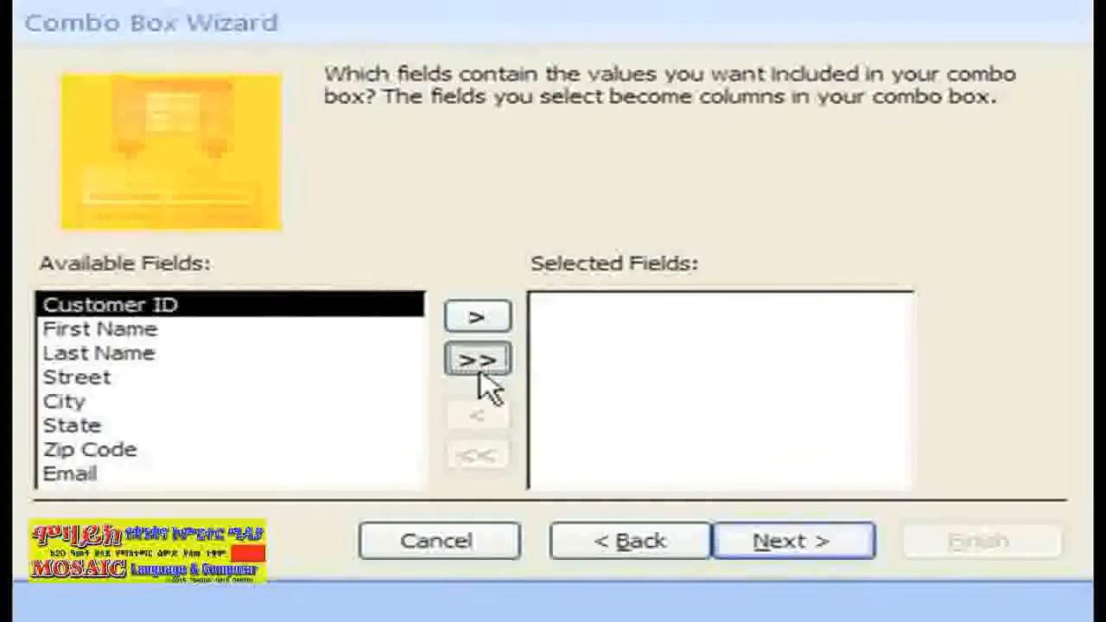
left_click(848, 559)
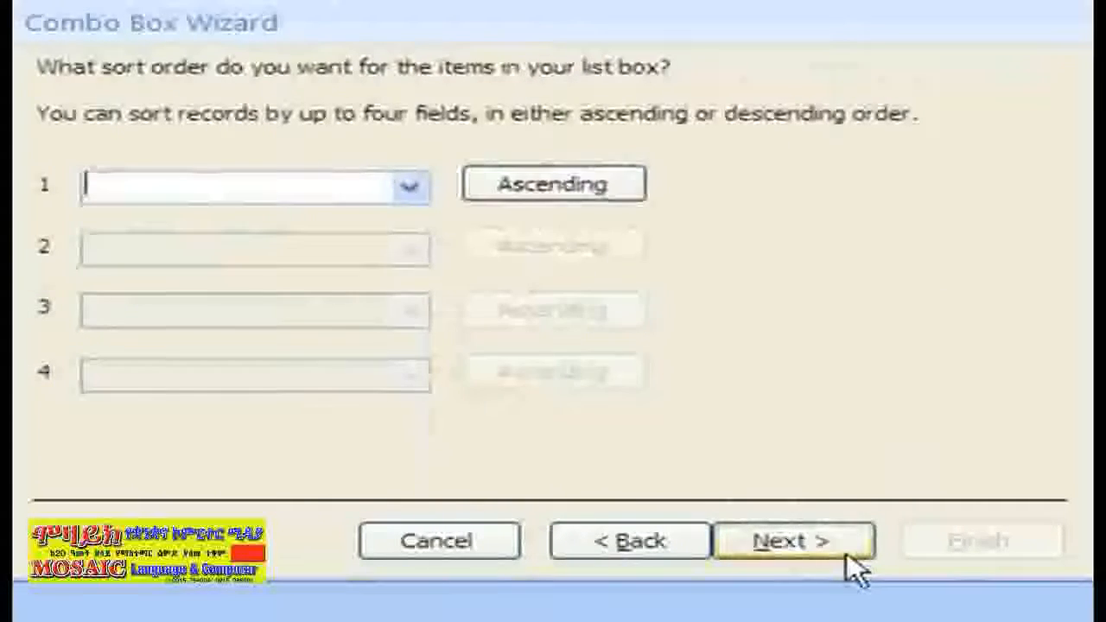
left_click(411, 188)
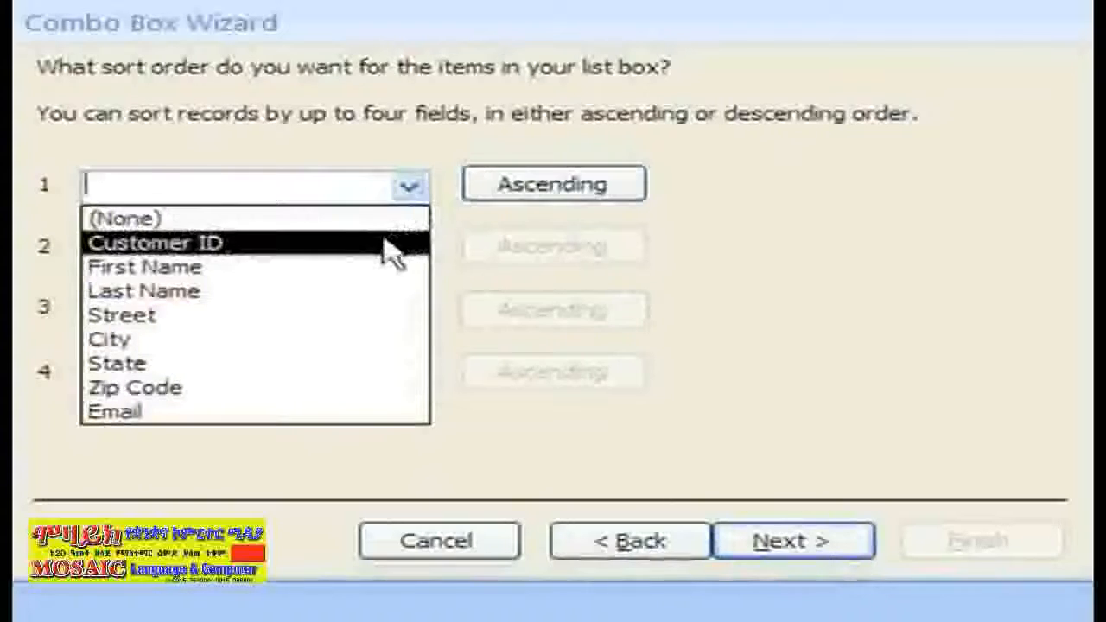
left_click(378, 300)
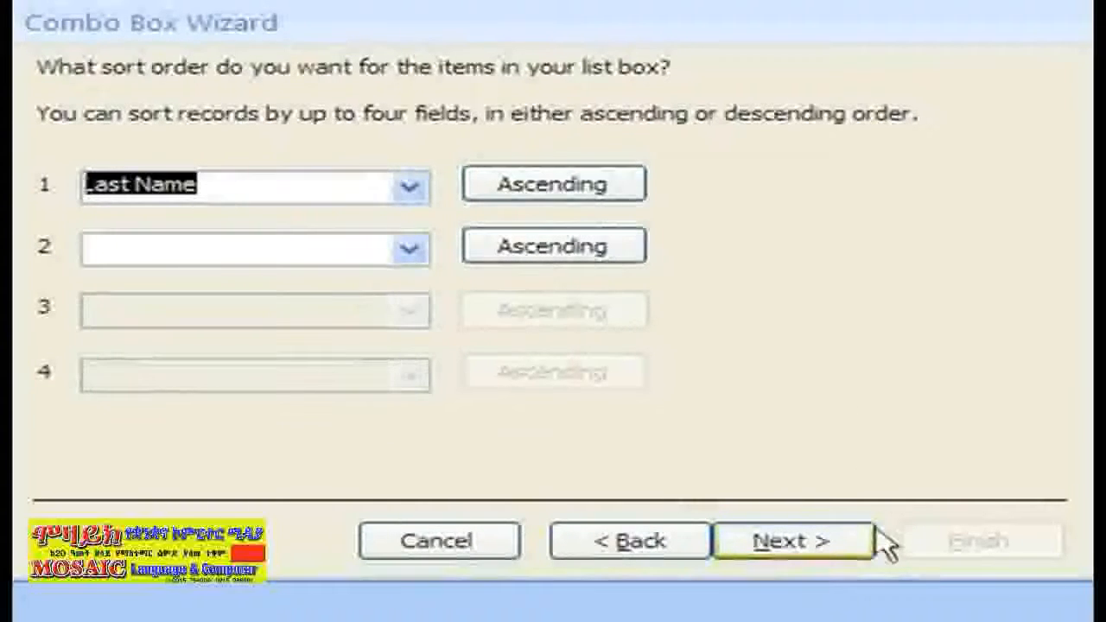
left_click(874, 557)
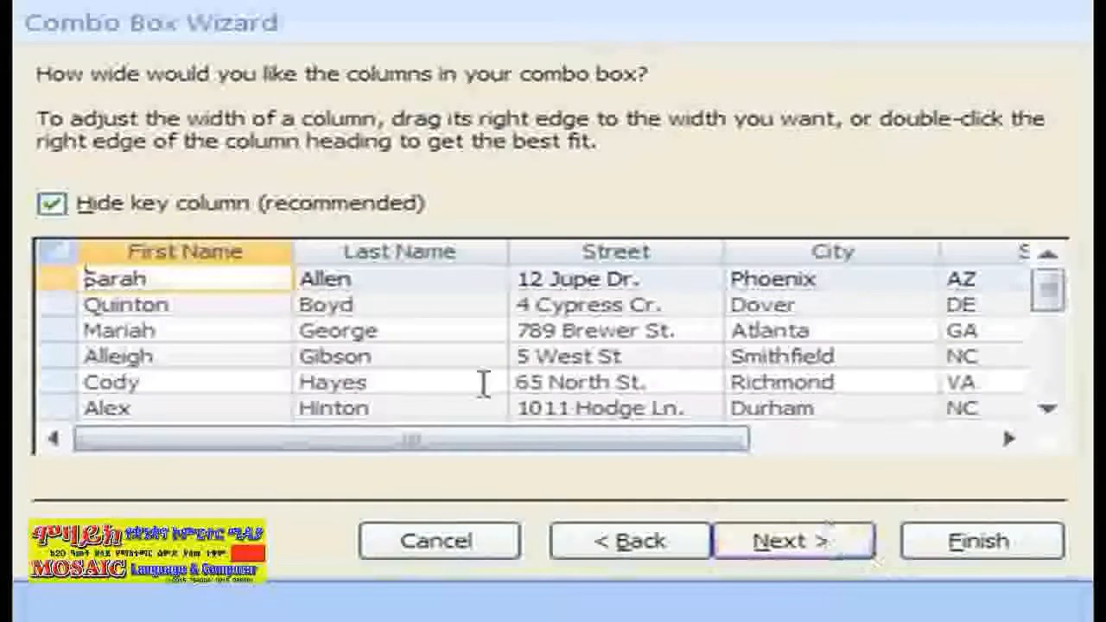
Fit the widths of the combo box columns from First Name through Email to their contents.
double_click(298, 251)
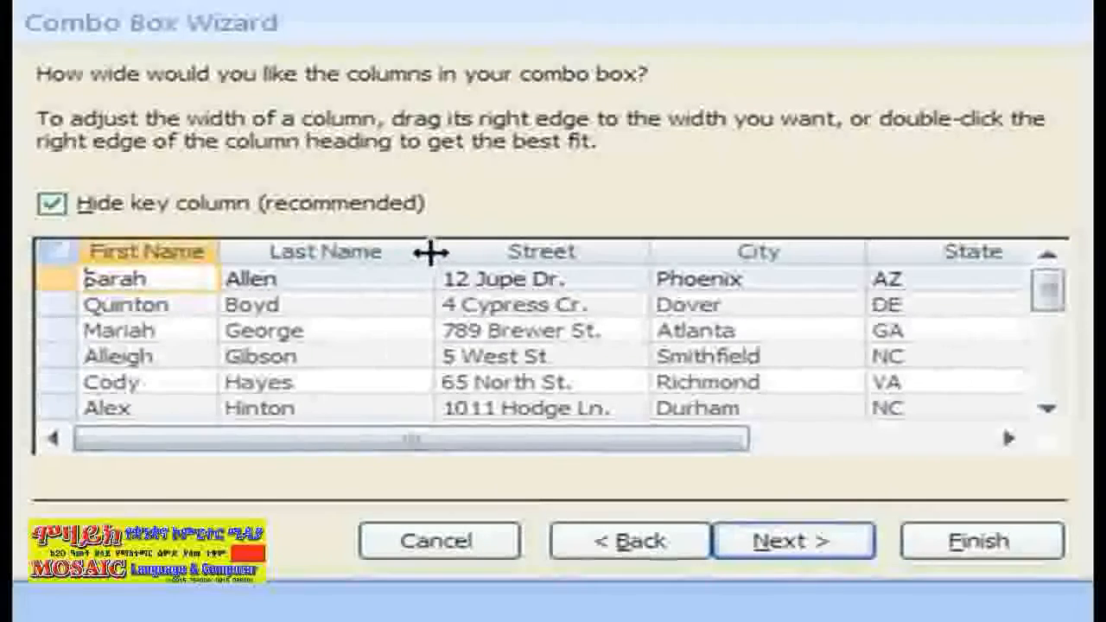
double_click(430, 251)
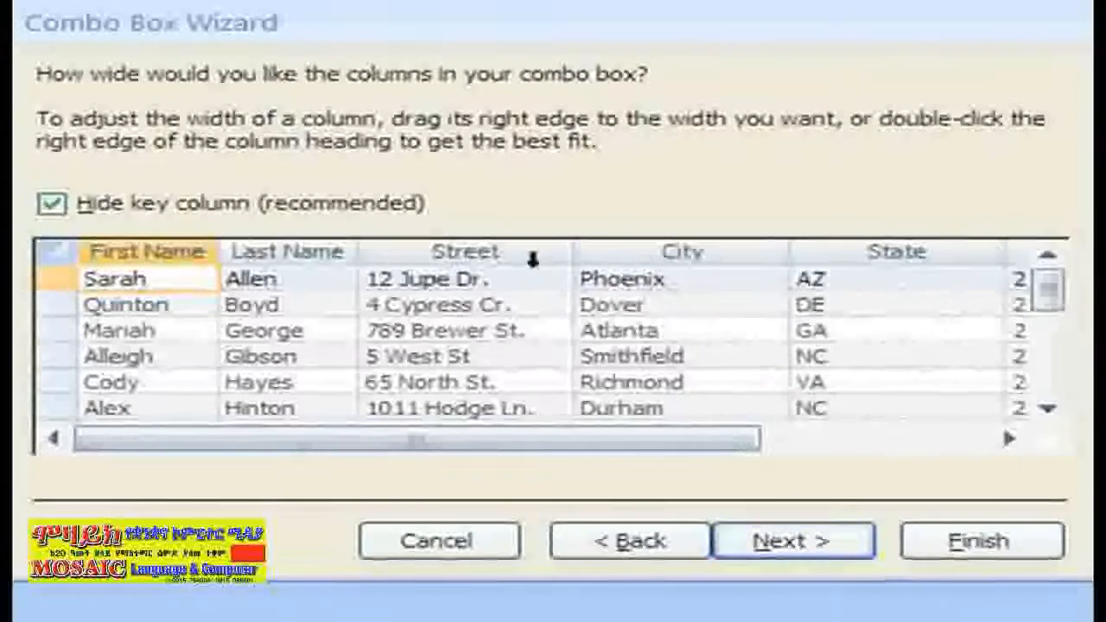
double_click(572, 252)
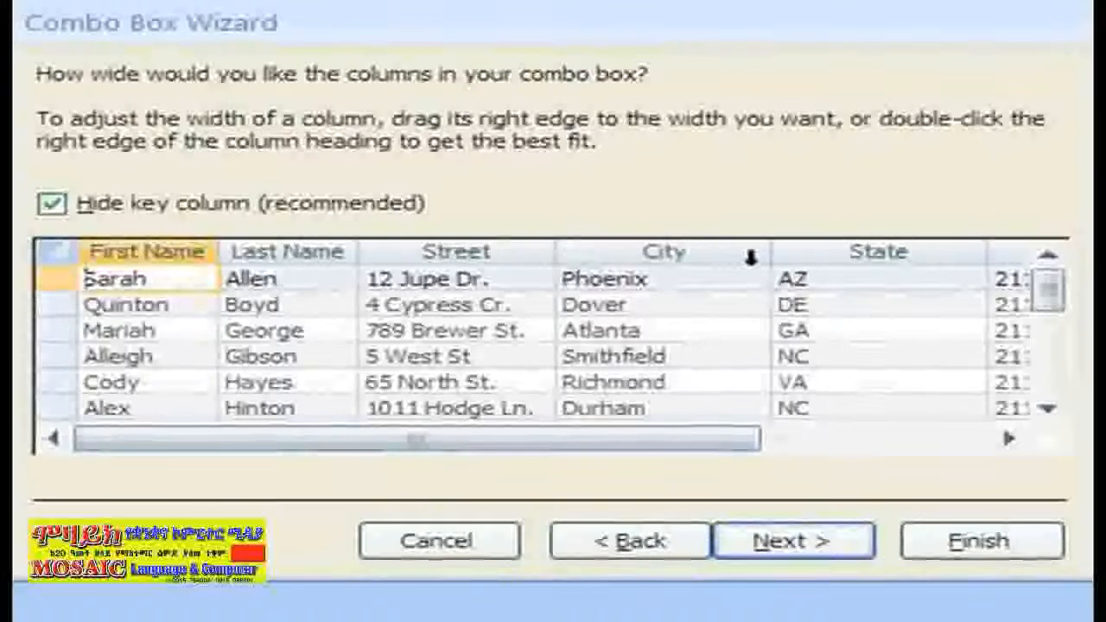
double_click(767, 252)
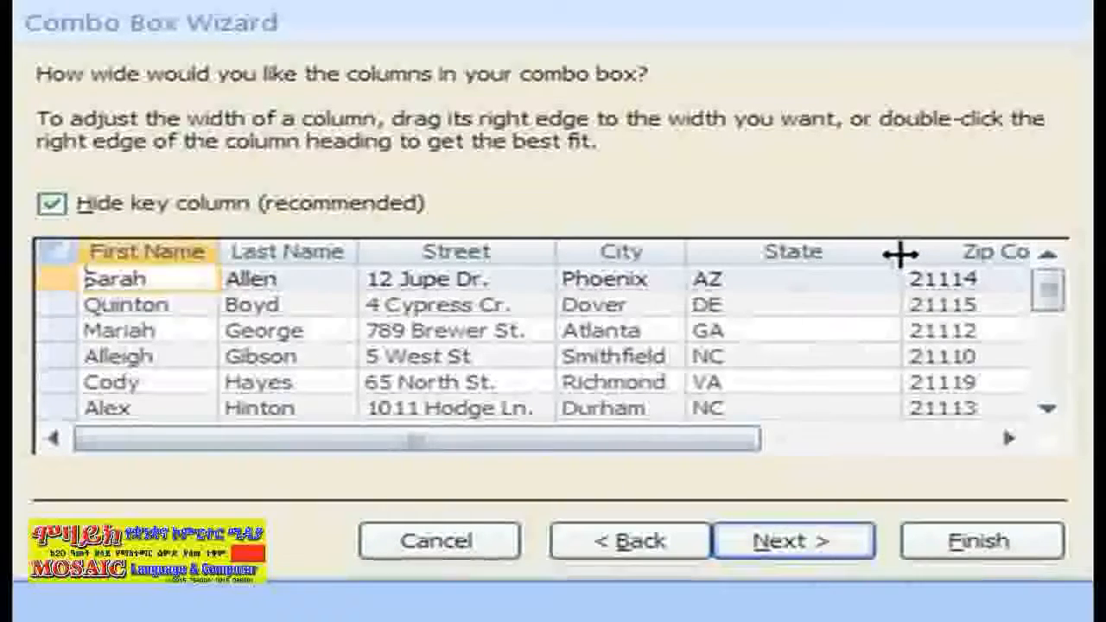
double_click(901, 251)
double_click(982, 253)
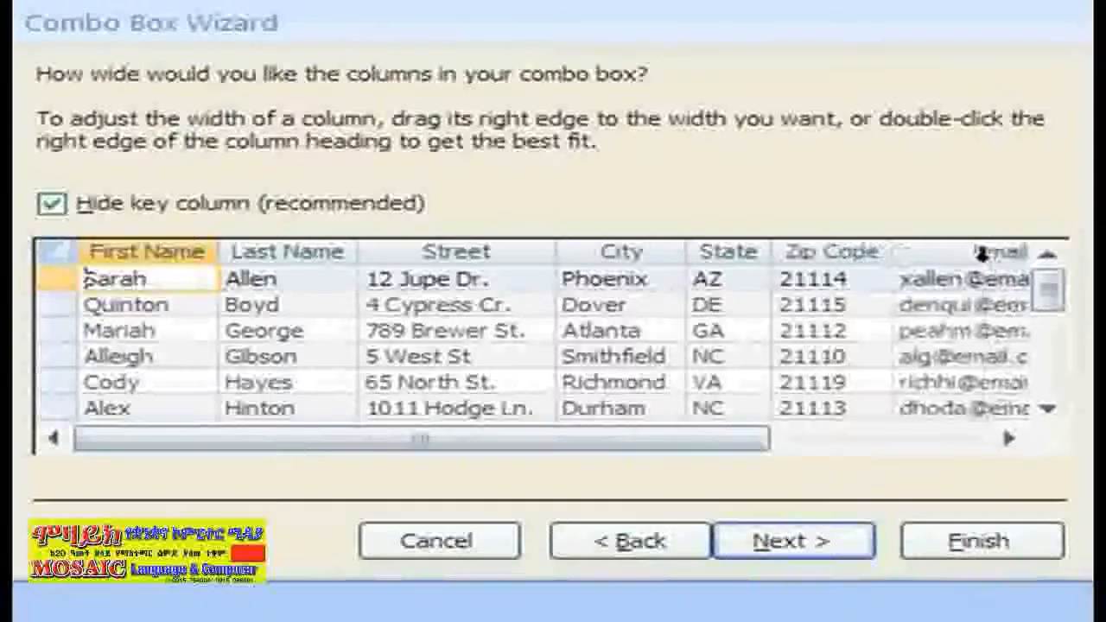
left_click_drag(704, 443, 823, 445)
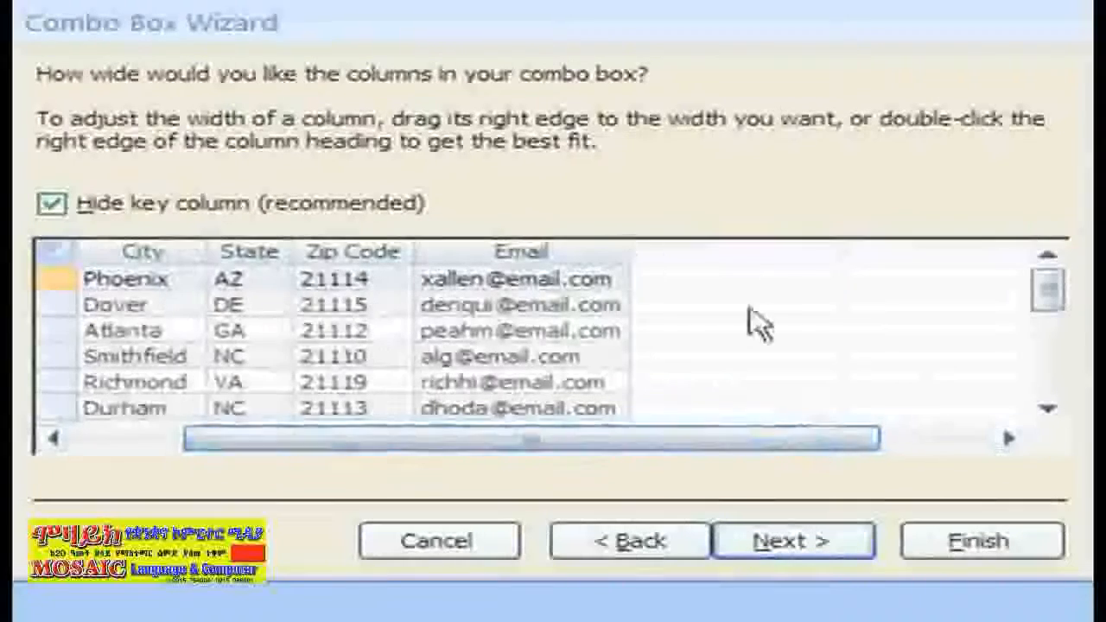
double_click(624, 250)
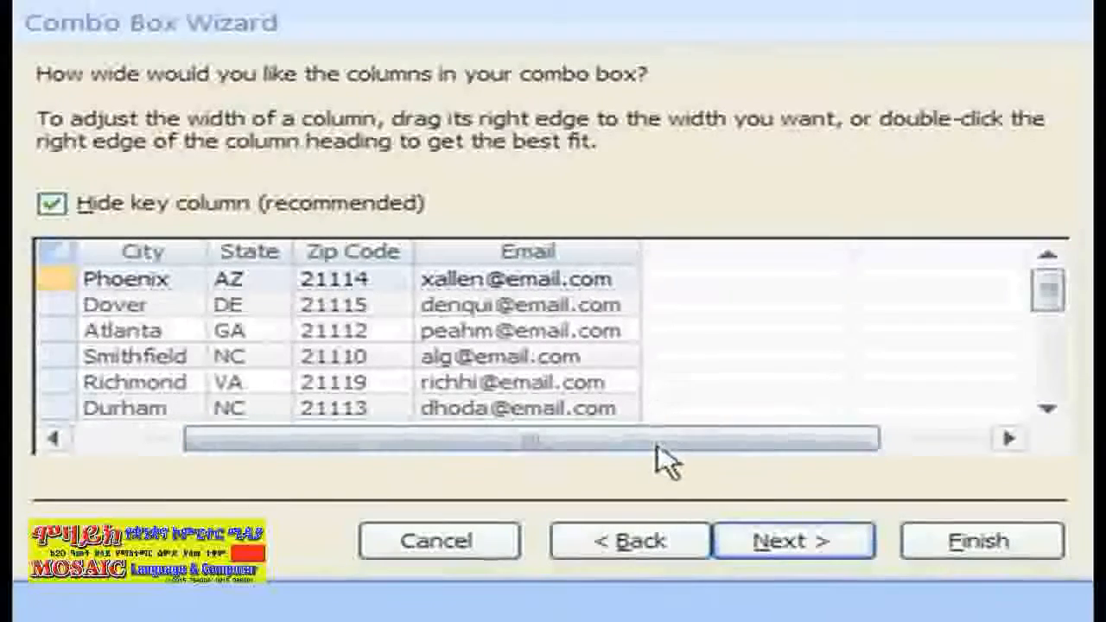
Move the Last Name column in front of the First Name column and accept the combo box column layout.
left_click_drag(658, 443, 506, 442)
left_click(309, 254)
left_click_drag(311, 256, 156, 263)
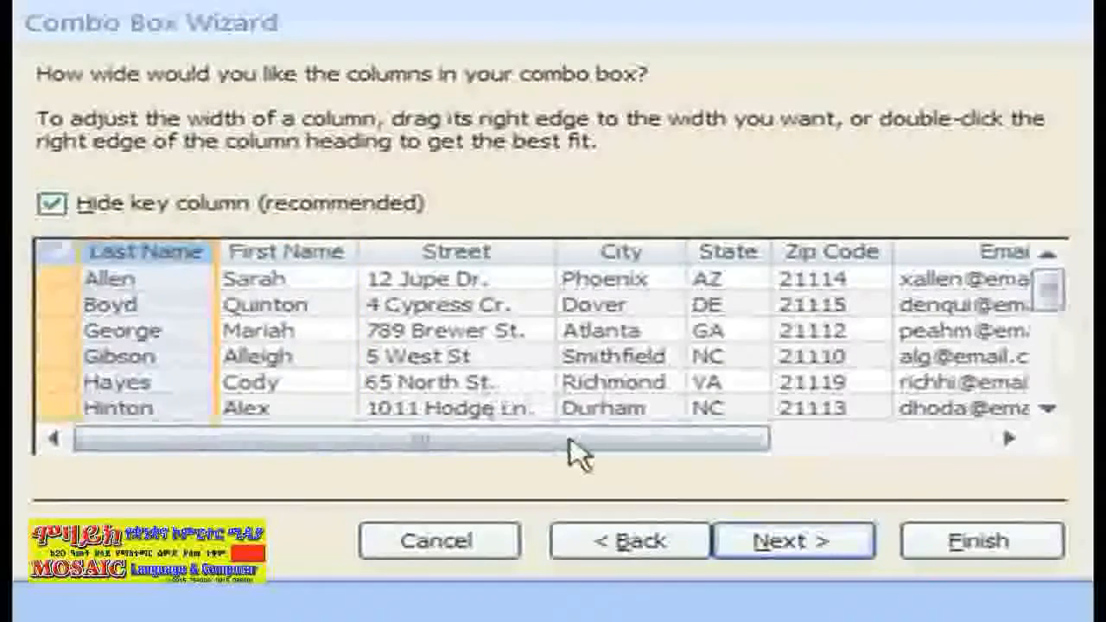
left_click(791, 541)
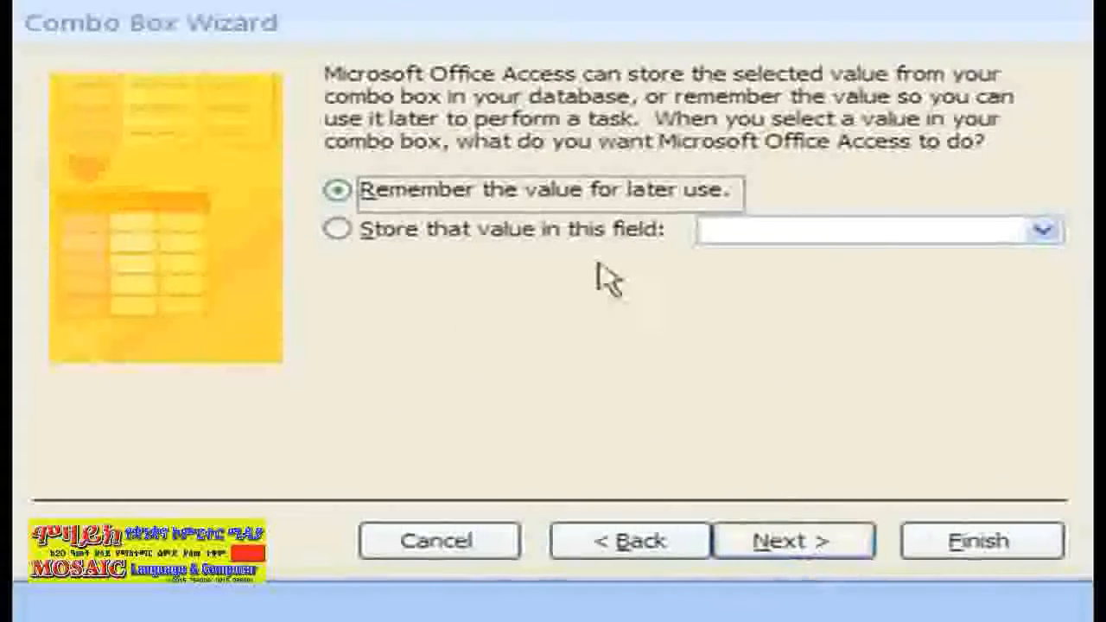
Store the combo box's selected value in the Customer ID field, label the combo box Customer, and finish the wizard.
left_click(587, 239)
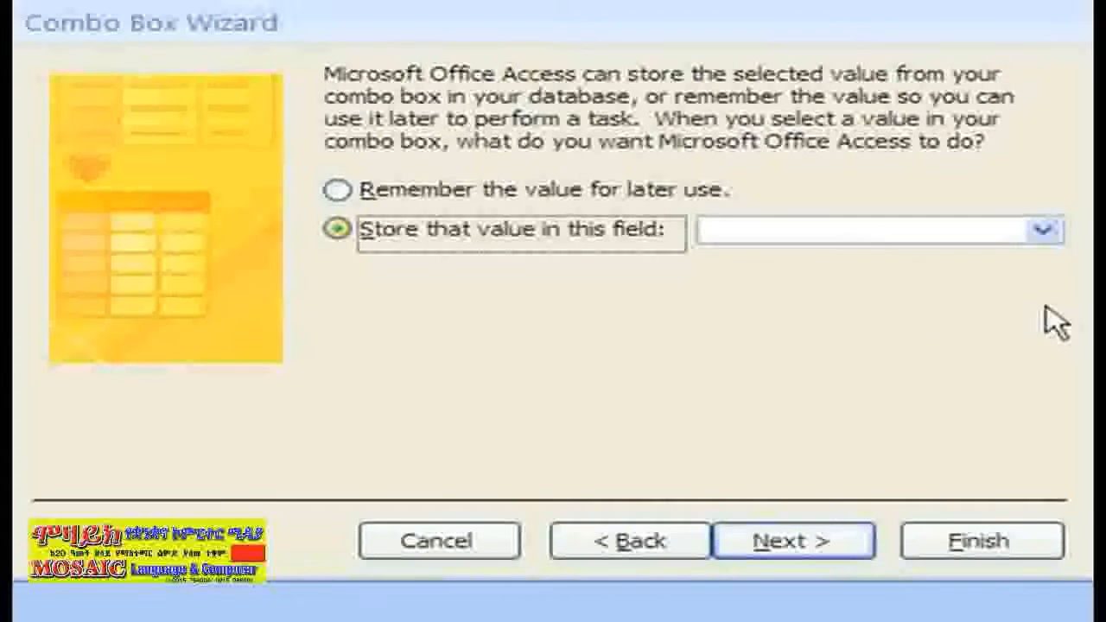
left_click(1043, 230)
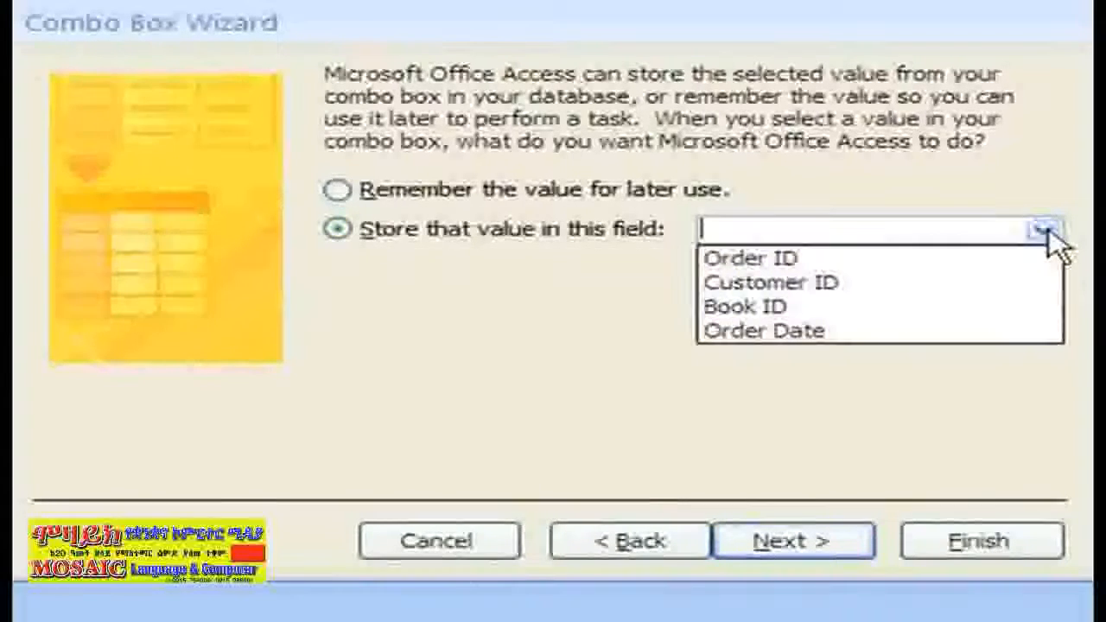
left_click(1046, 283)
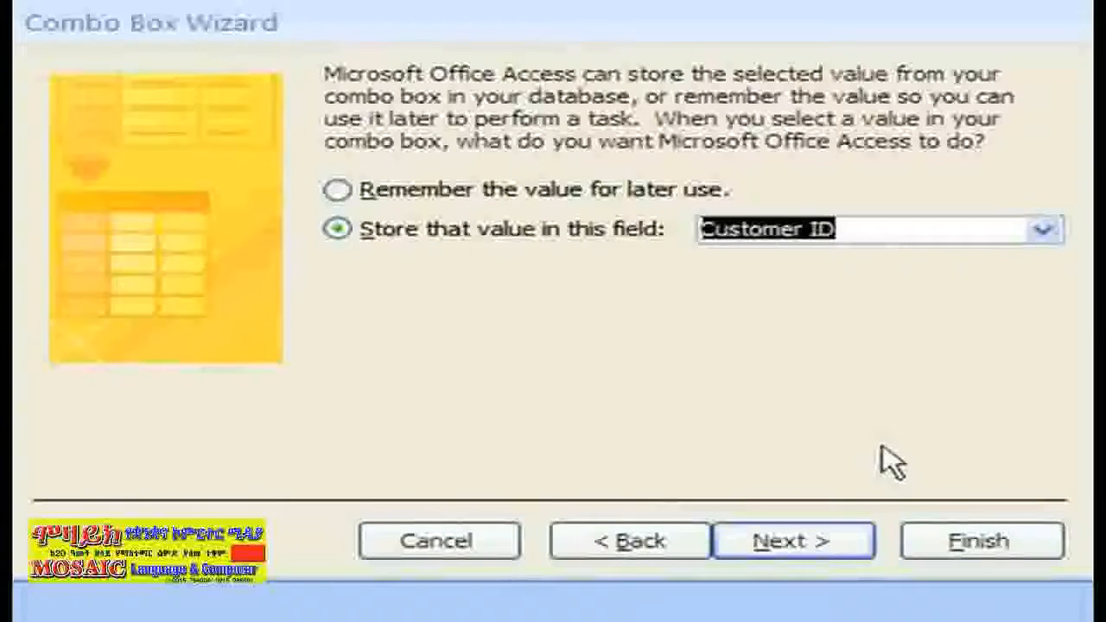
left_click(861, 544)
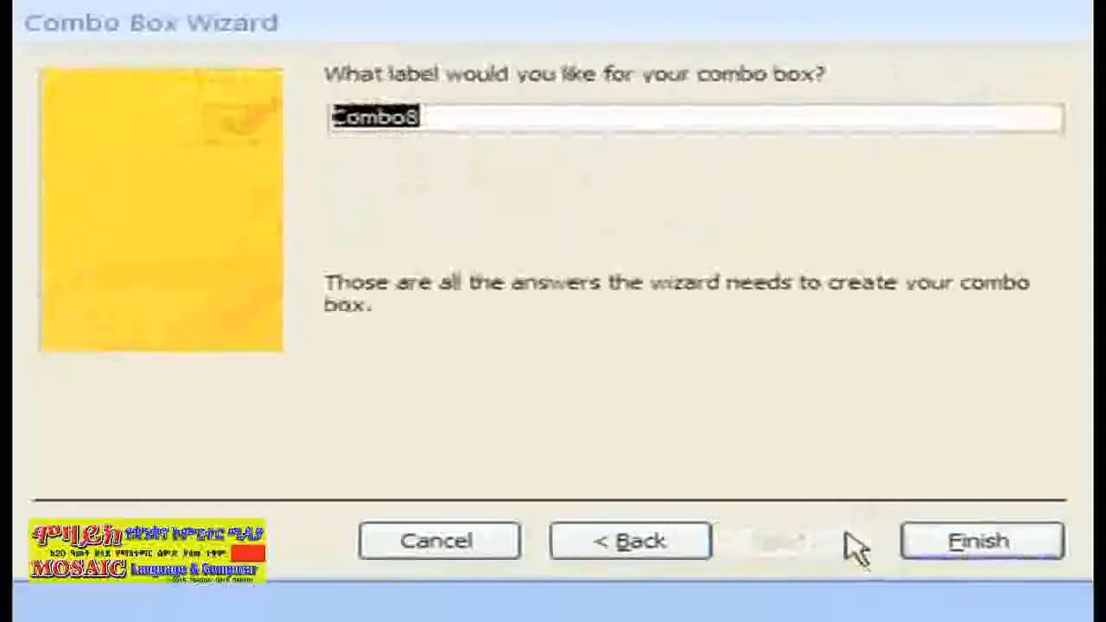
type("Cus")
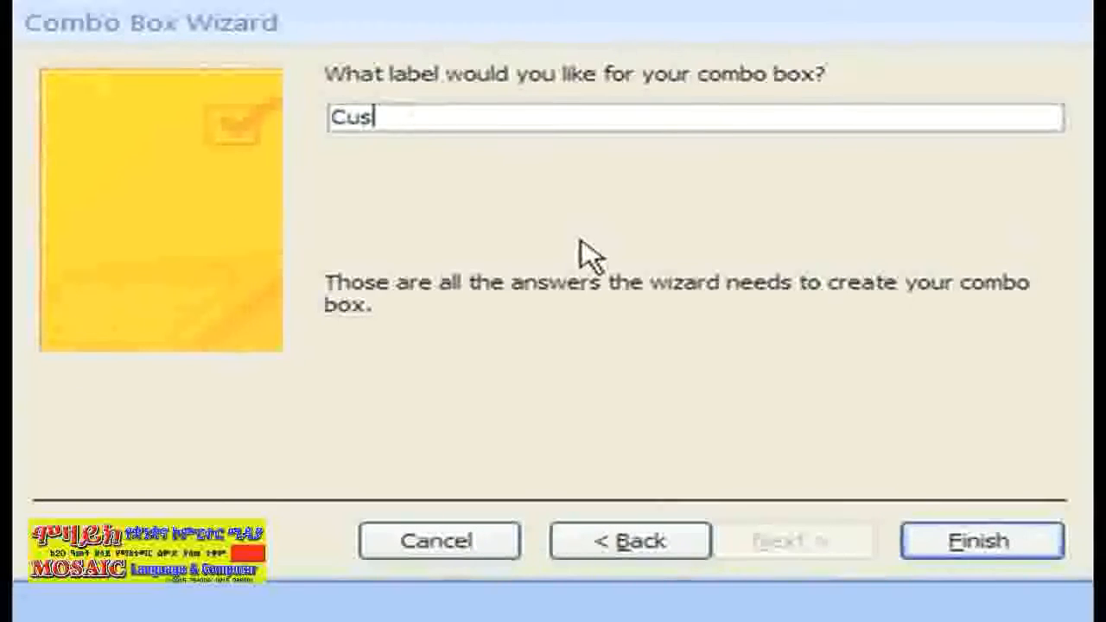
type("tomer")
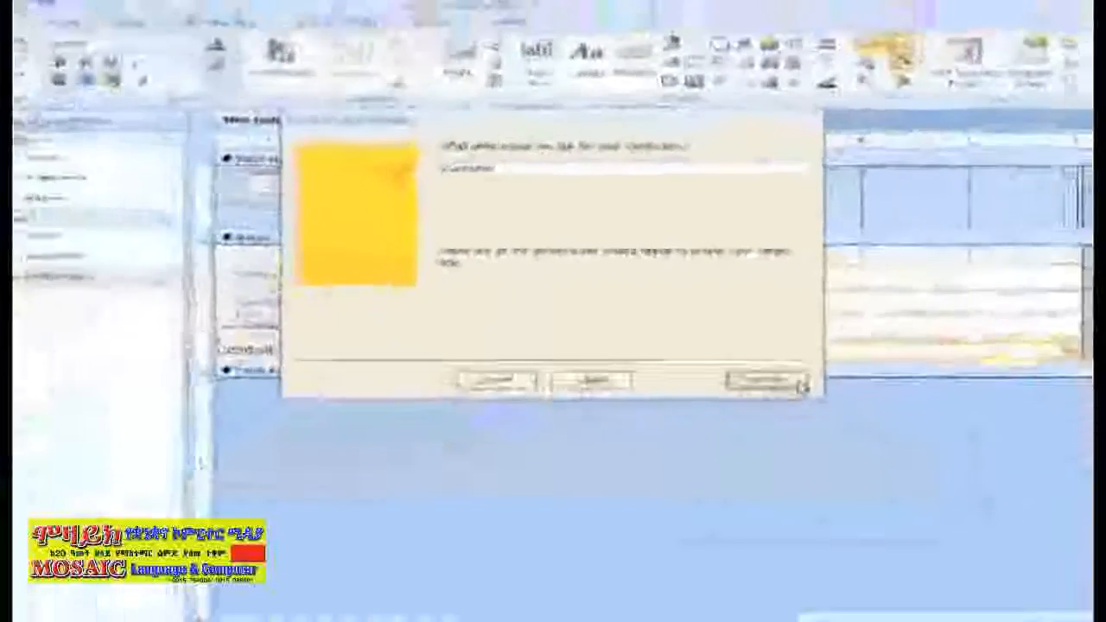
left_click(982, 541)
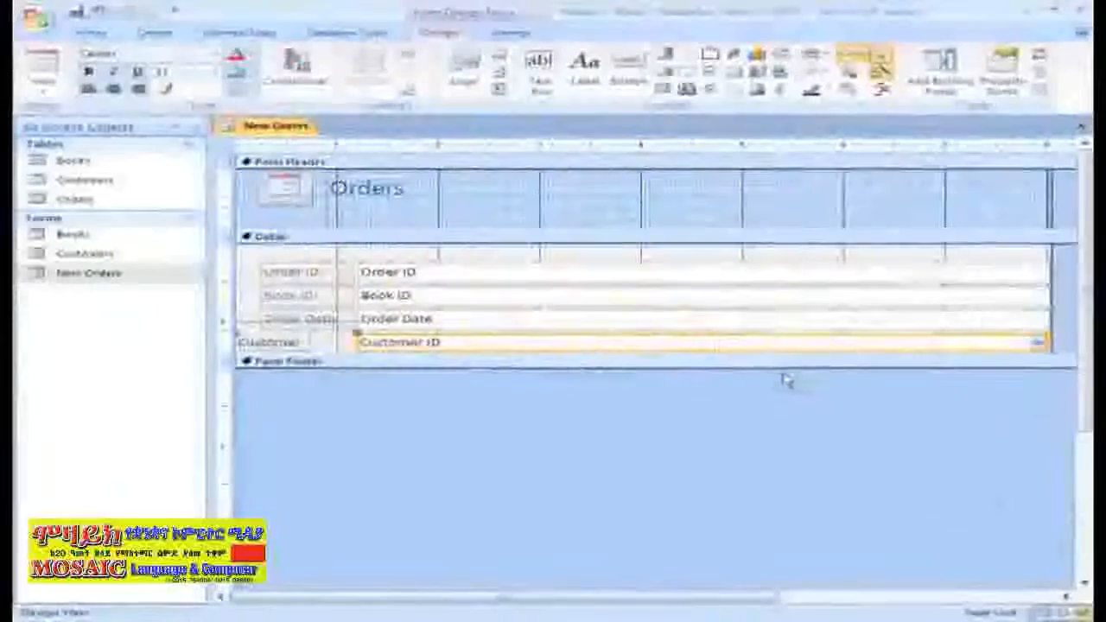
Check the New Orders form in Form View and delete the original Book ID field in Design View.
left_click(42, 82)
left_click(52, 116)
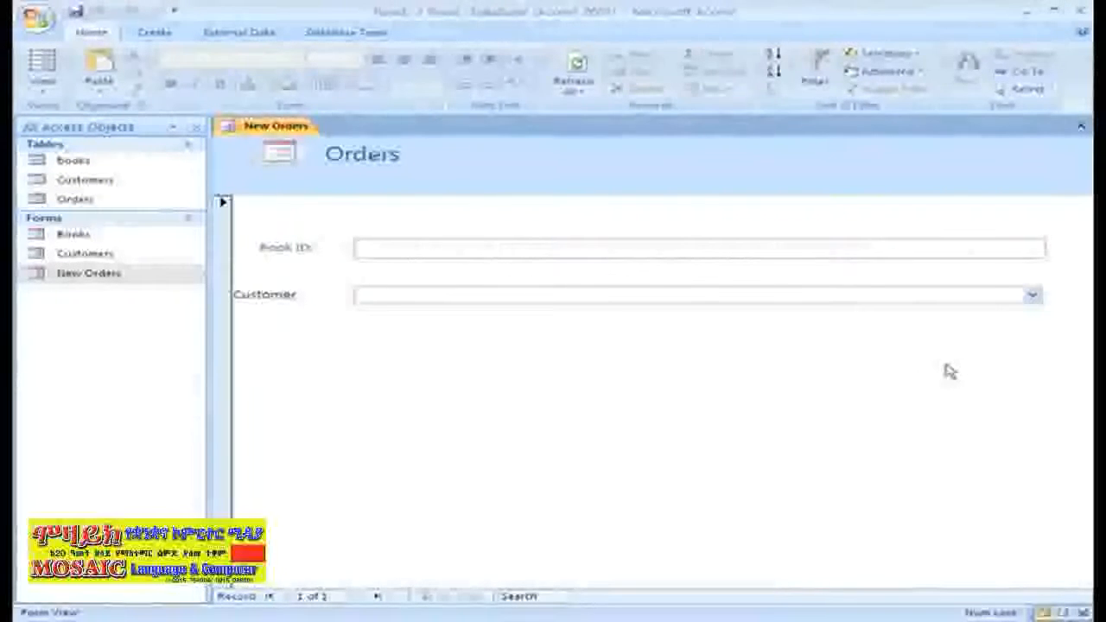
left_click(50, 90)
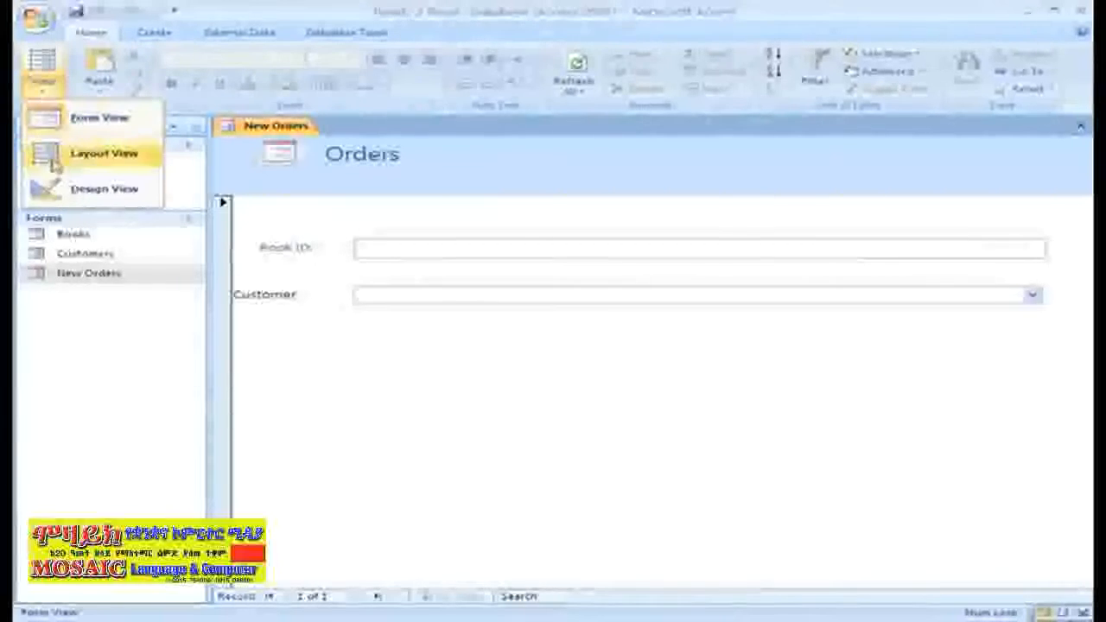
left_click(43, 187)
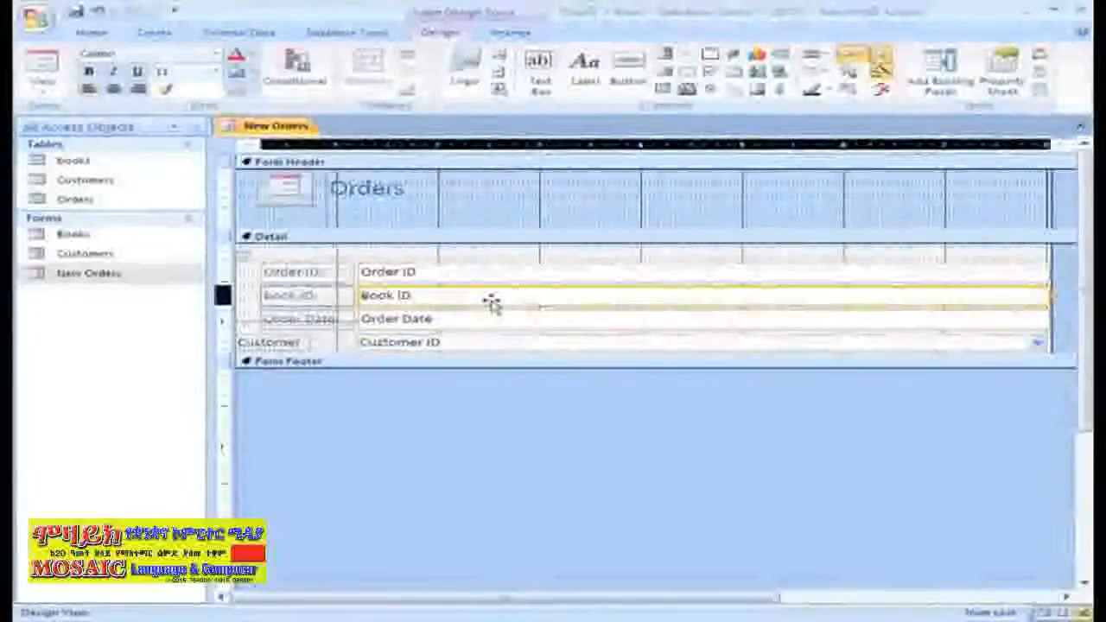
key("Delete")
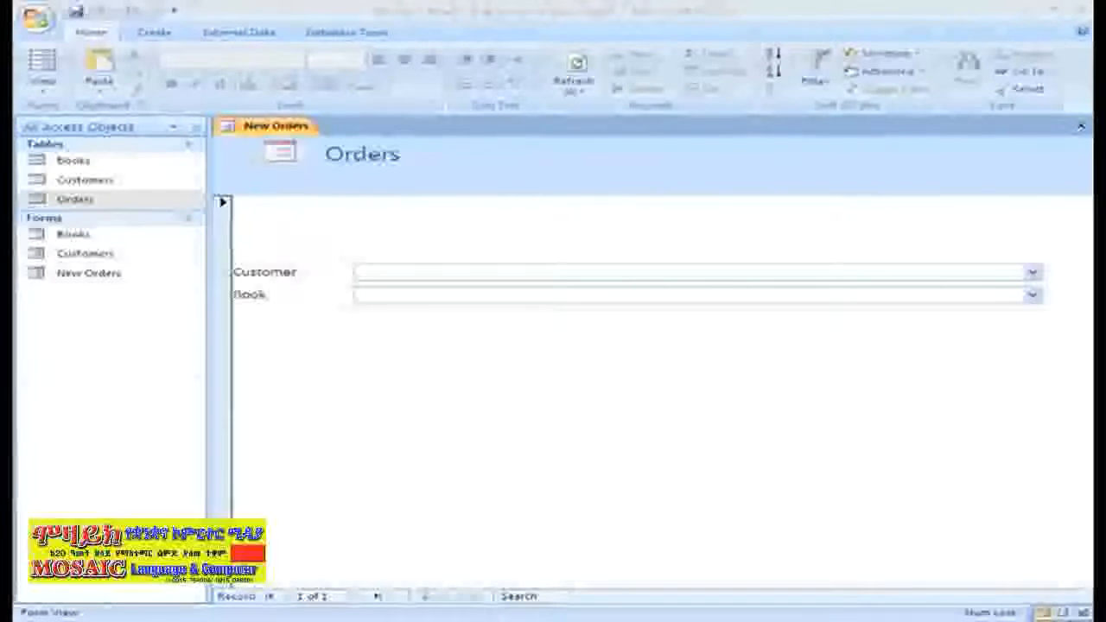
In Design View, draw a command button above the right end of the Order ID field with the Record Navigation action Go To Next Record.
key("ctrl+period")
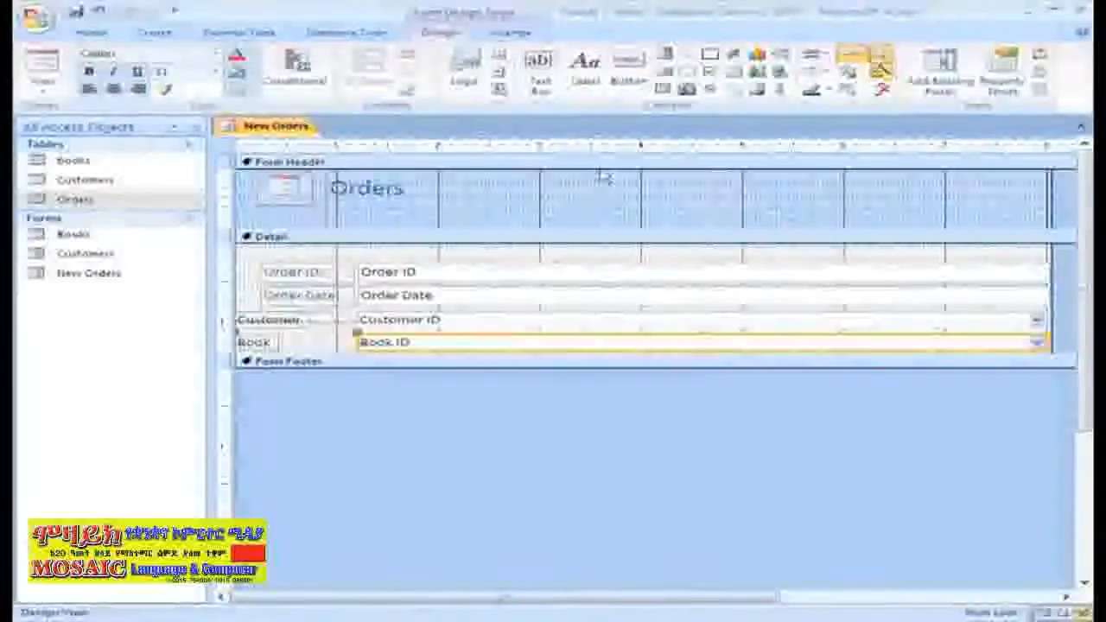
left_click(636, 73)
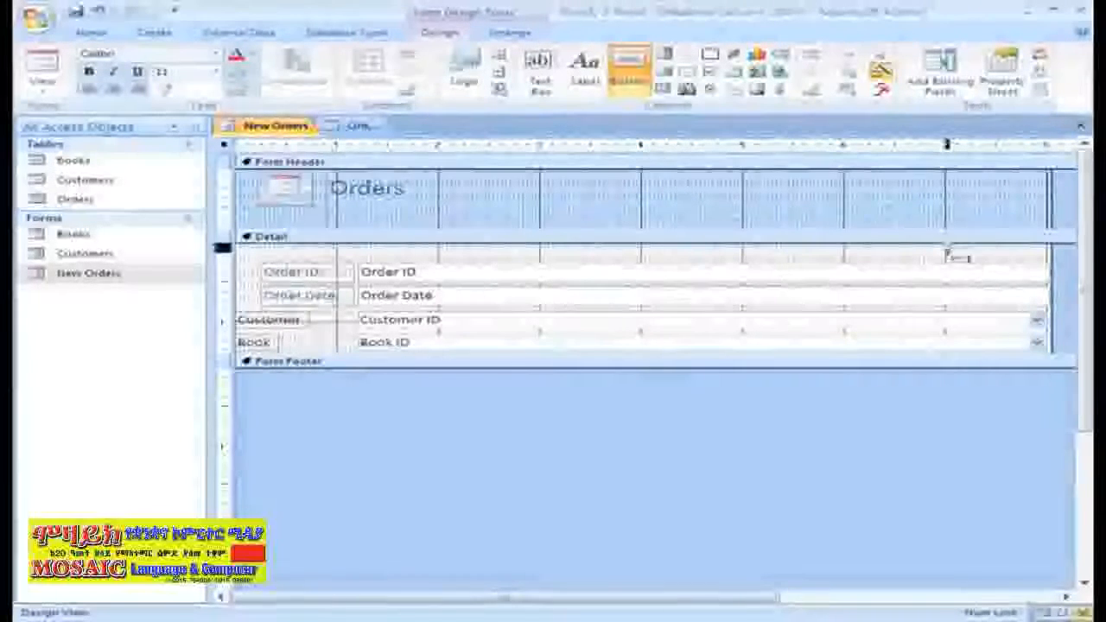
mouse_move(945, 249)
left_mouse_down()
mouse_move(977, 264)
mouse_move(1052, 264)
left_mouse_up()
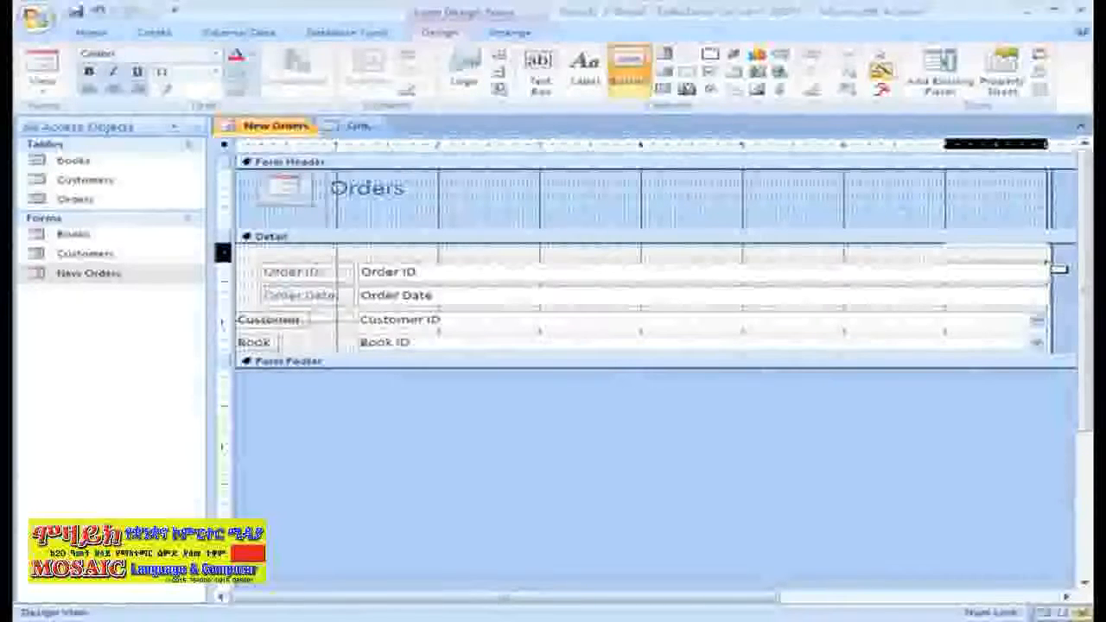
left_click_drag(1052, 265, 1057, 267)
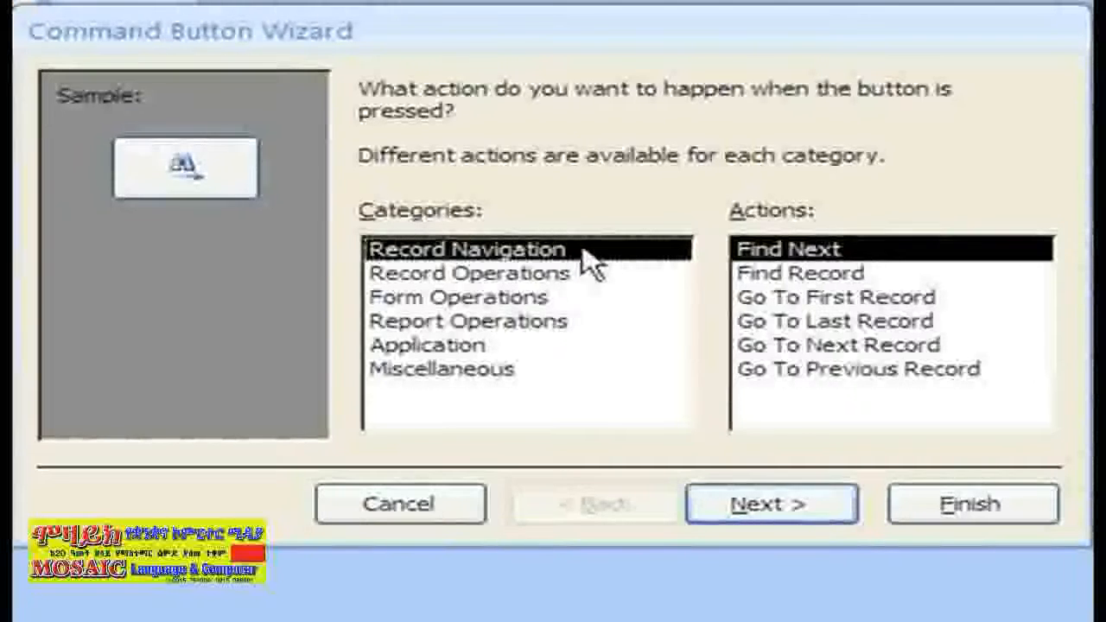
left_click(849, 348)
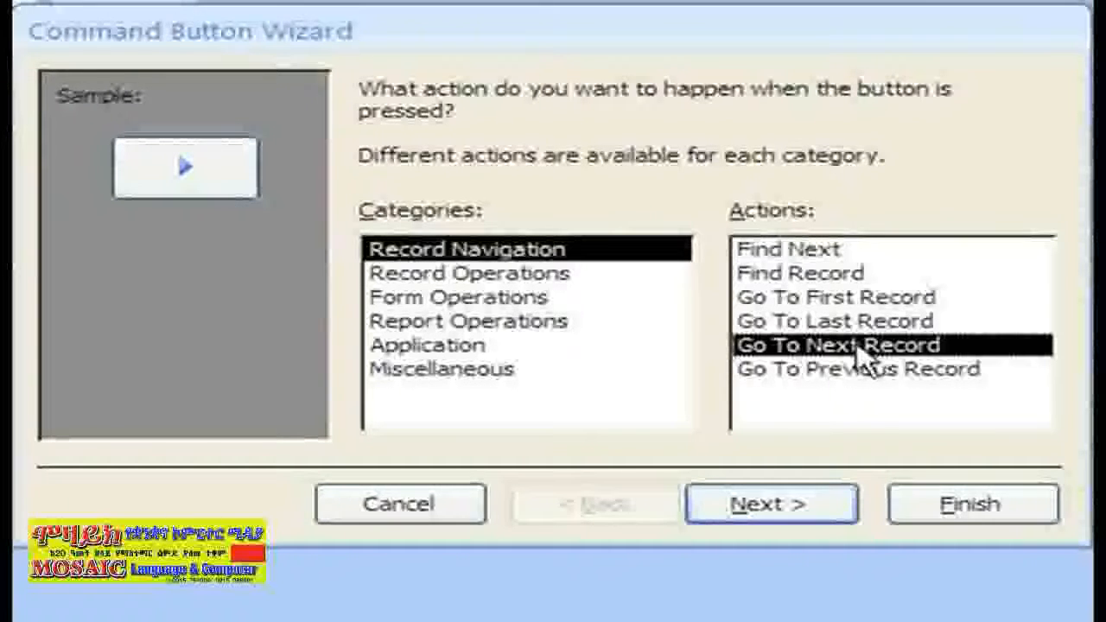
left_click(839, 519)
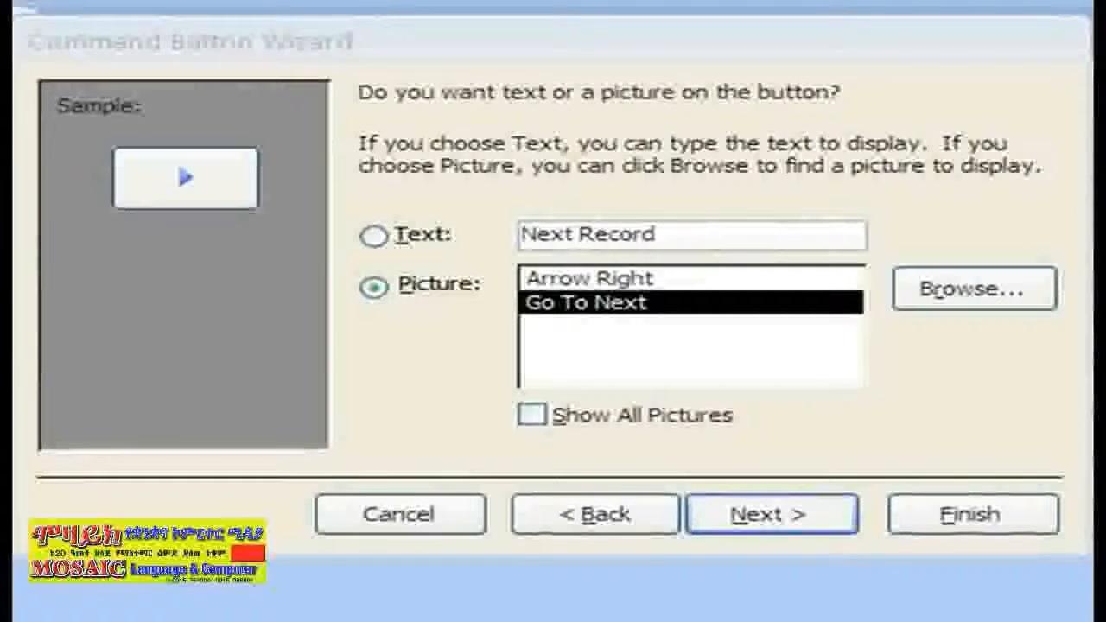
Display the text Submit on the command button, name the button Submit, and finish the wizard.
left_click(397, 238)
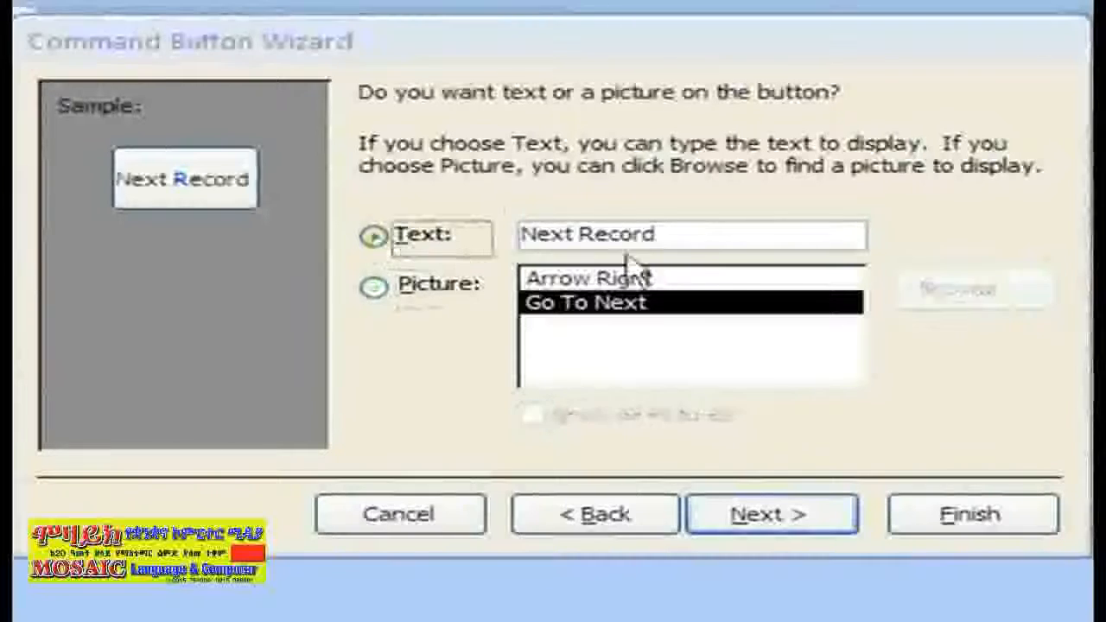
type("Submit")
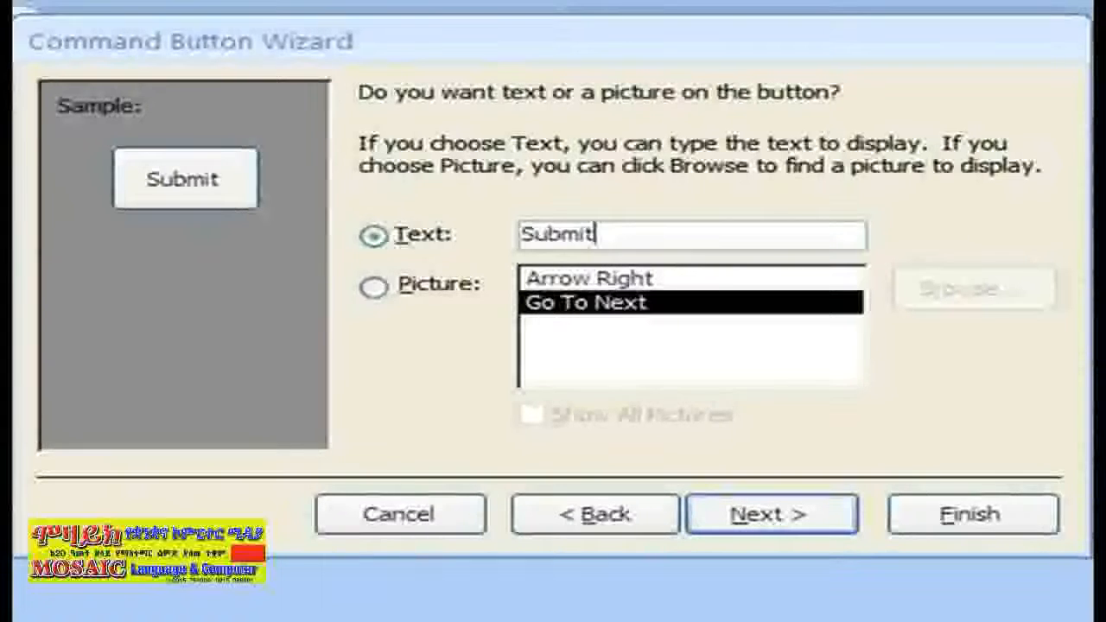
left_click(748, 528)
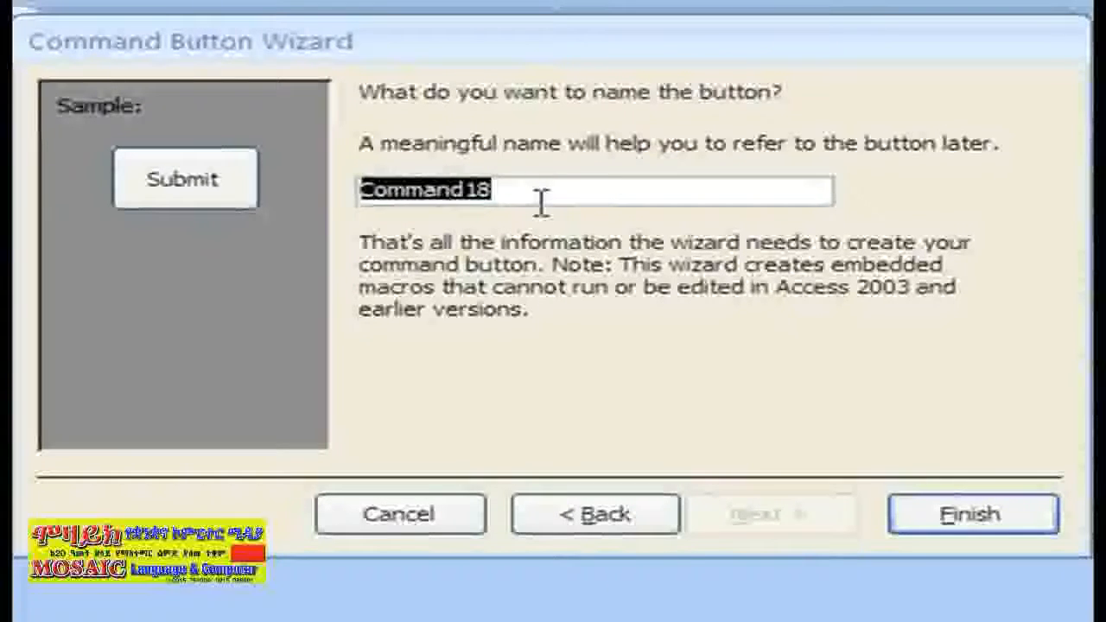
type("Subm")
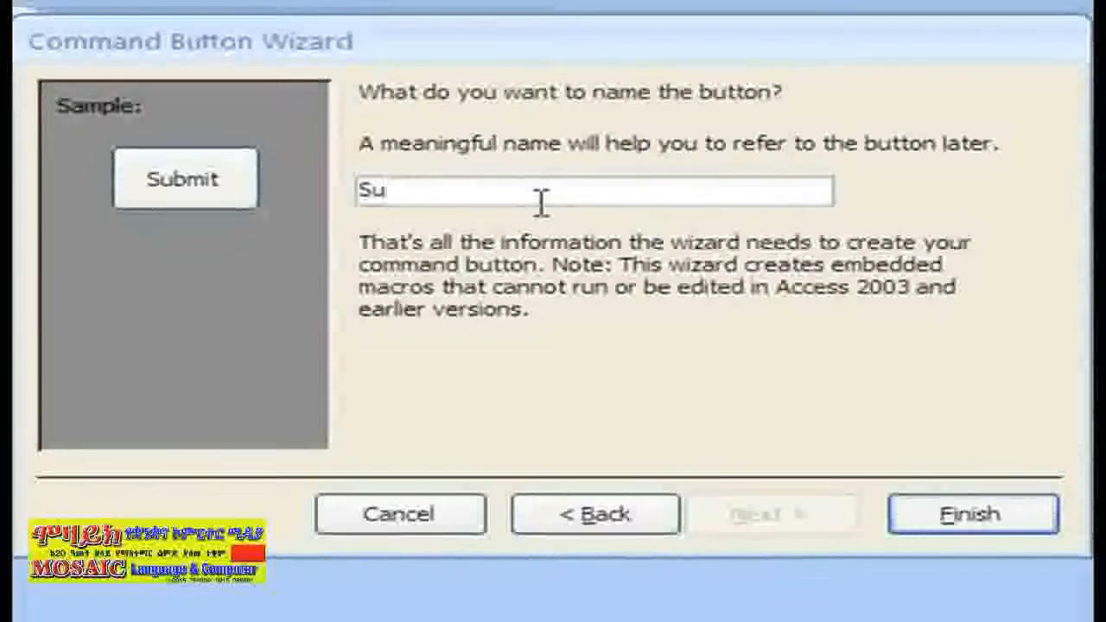
type("it")
left_click(972, 513)
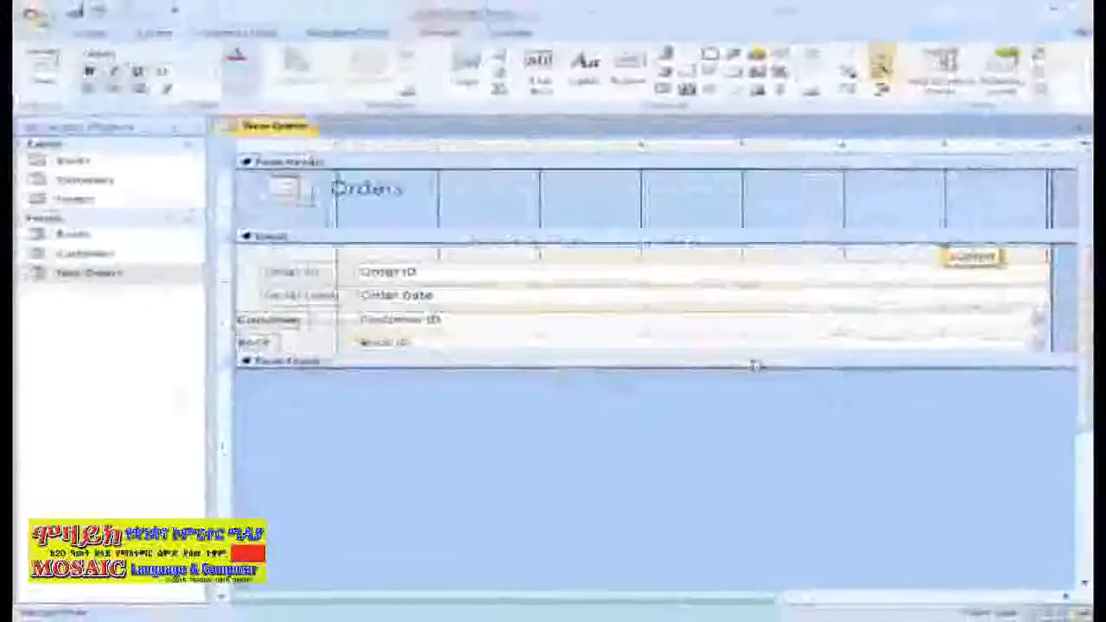
In Form View, enter an order for the first listed customer with the book Computer Basics and submit it.
left_click(42, 78)
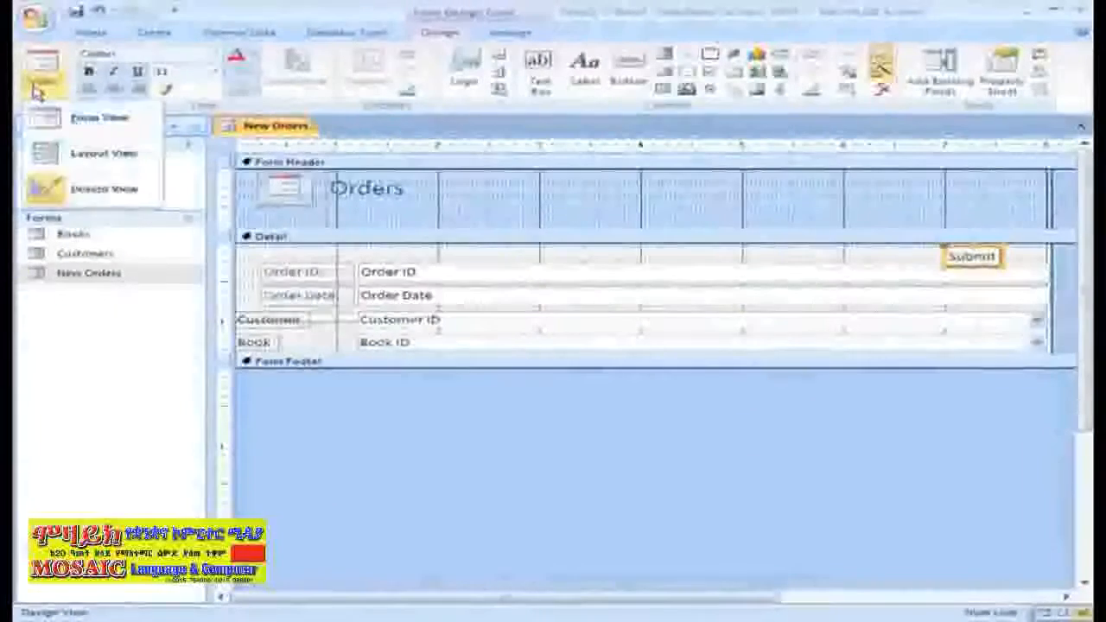
left_click(67, 117)
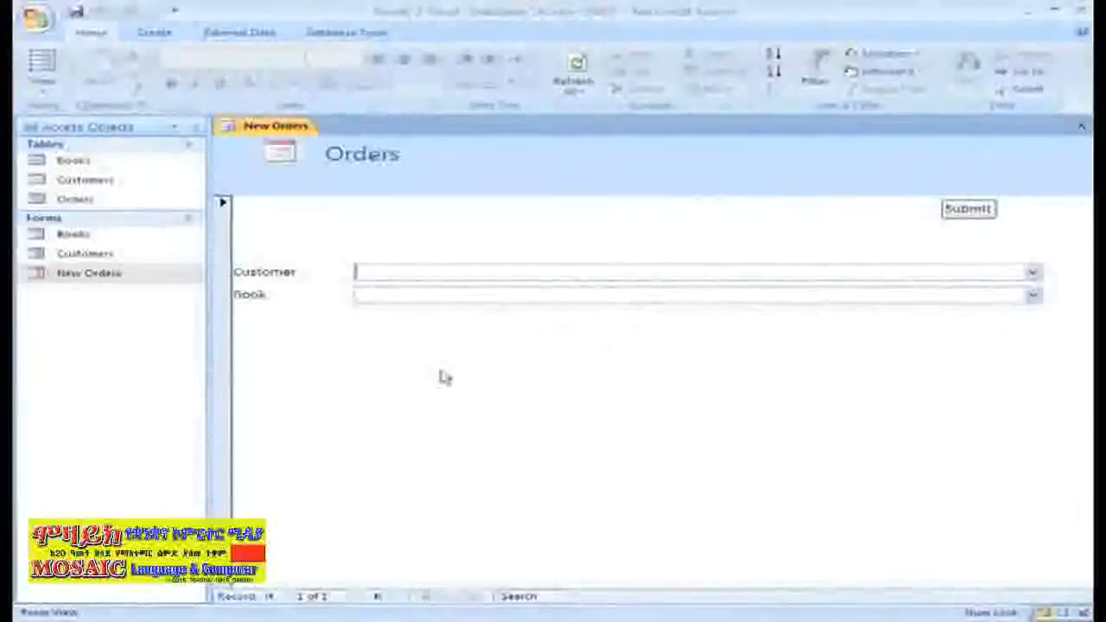
left_click(1036, 275)
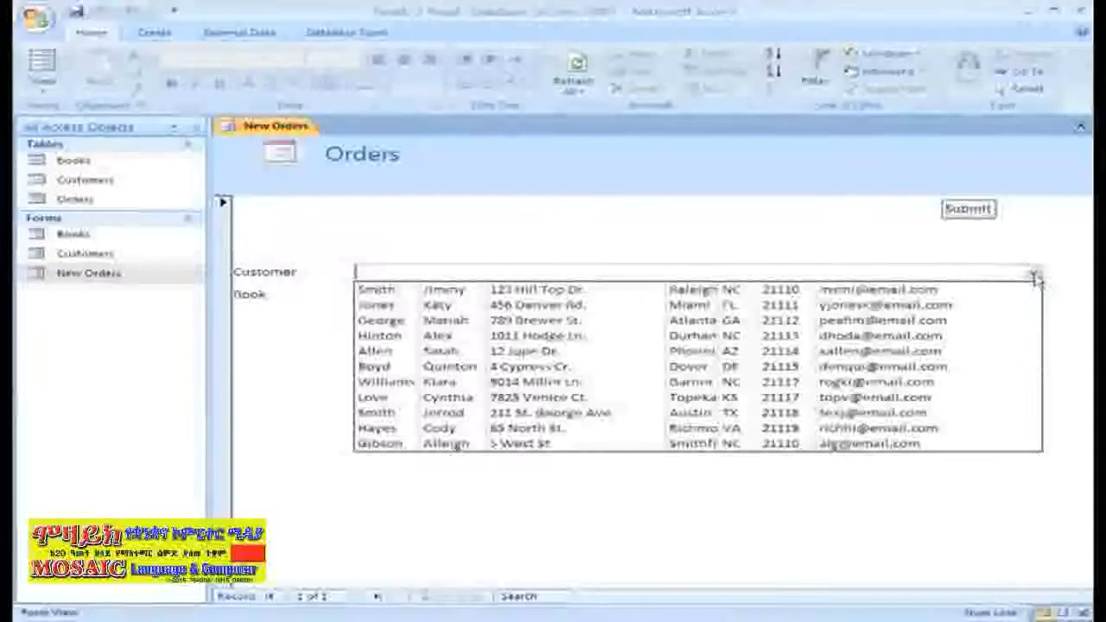
left_click(565, 287)
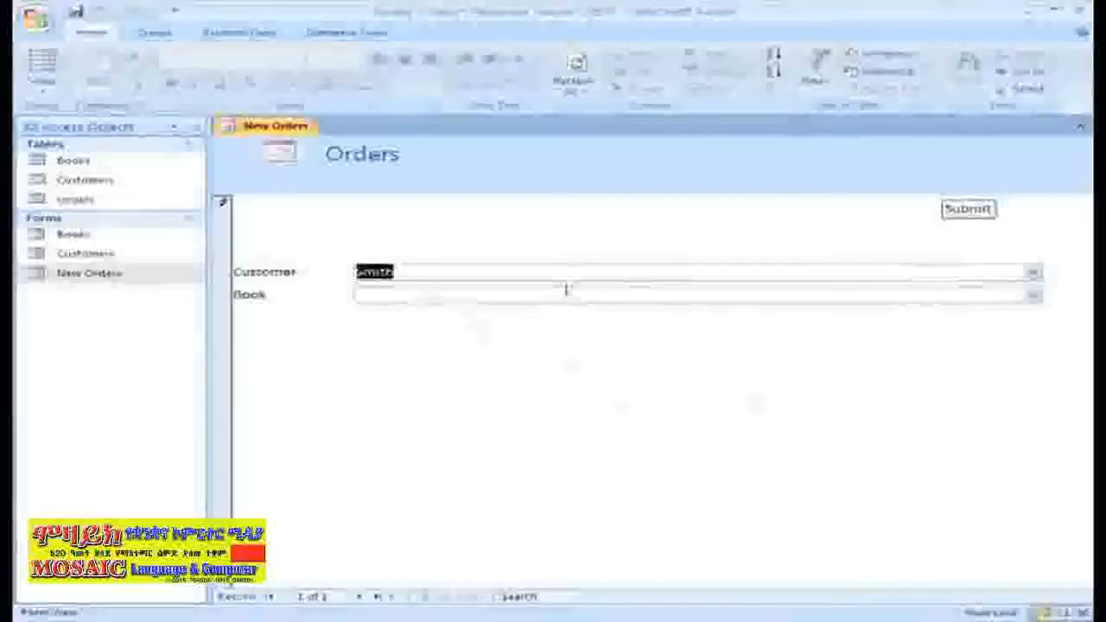
left_click(1032, 294)
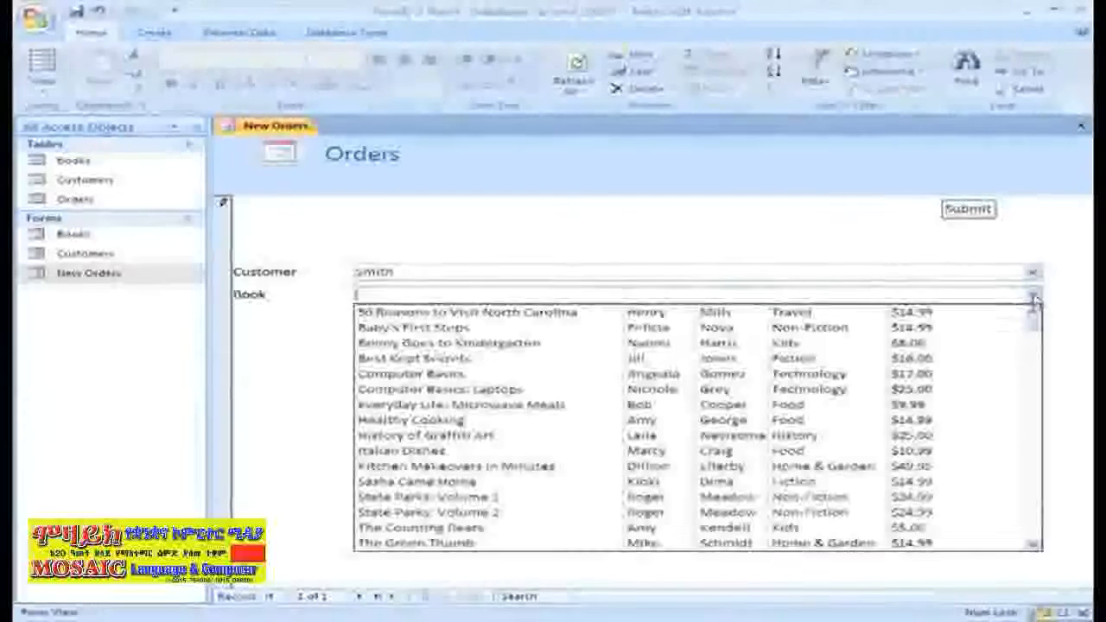
left_click(653, 377)
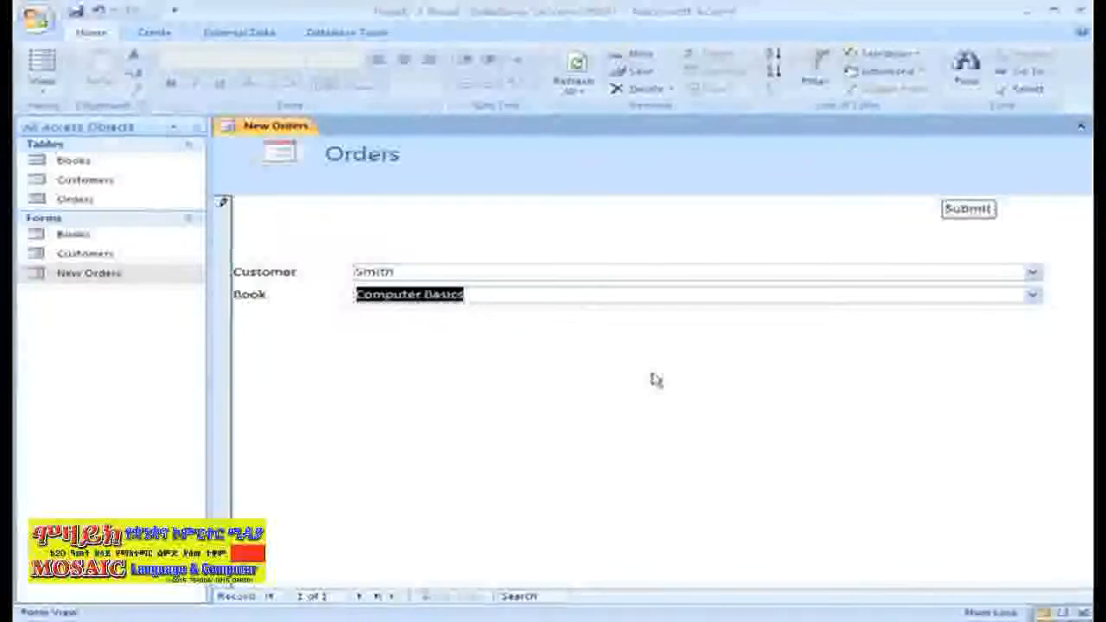
left_click(968, 216)
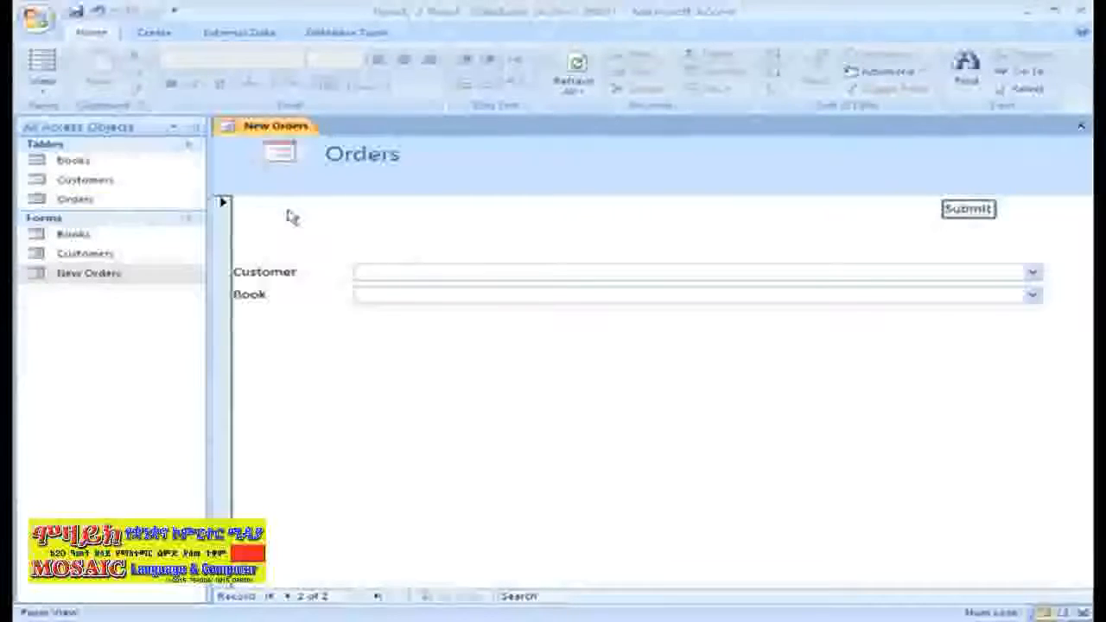
Open the Orders table and refresh all its records to check for the submitted order.
double_click(77, 203)
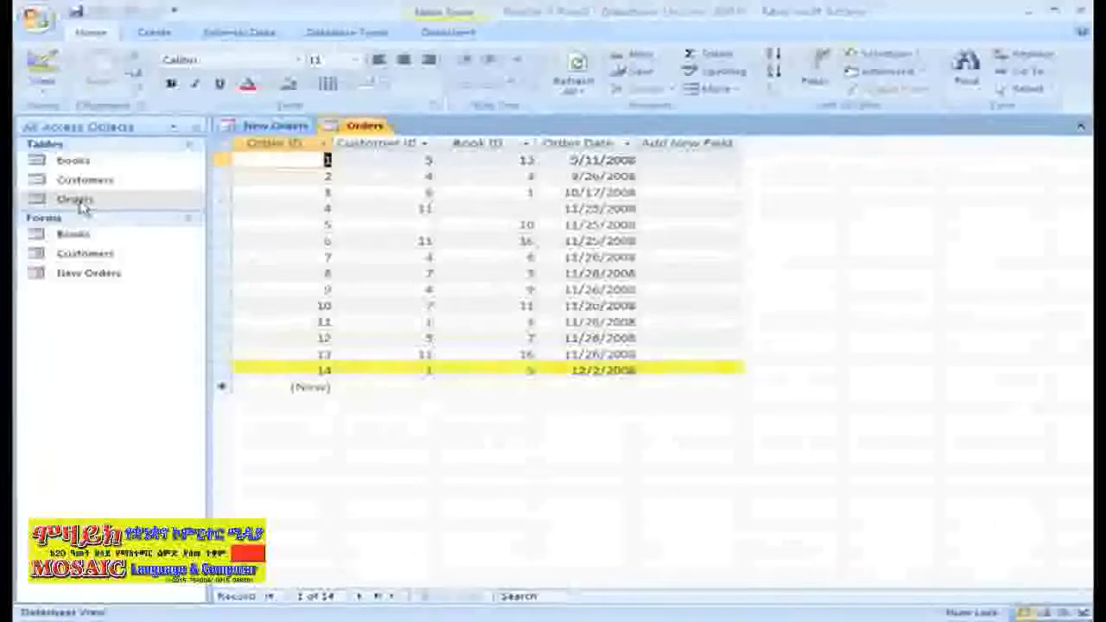
left_click(580, 73)
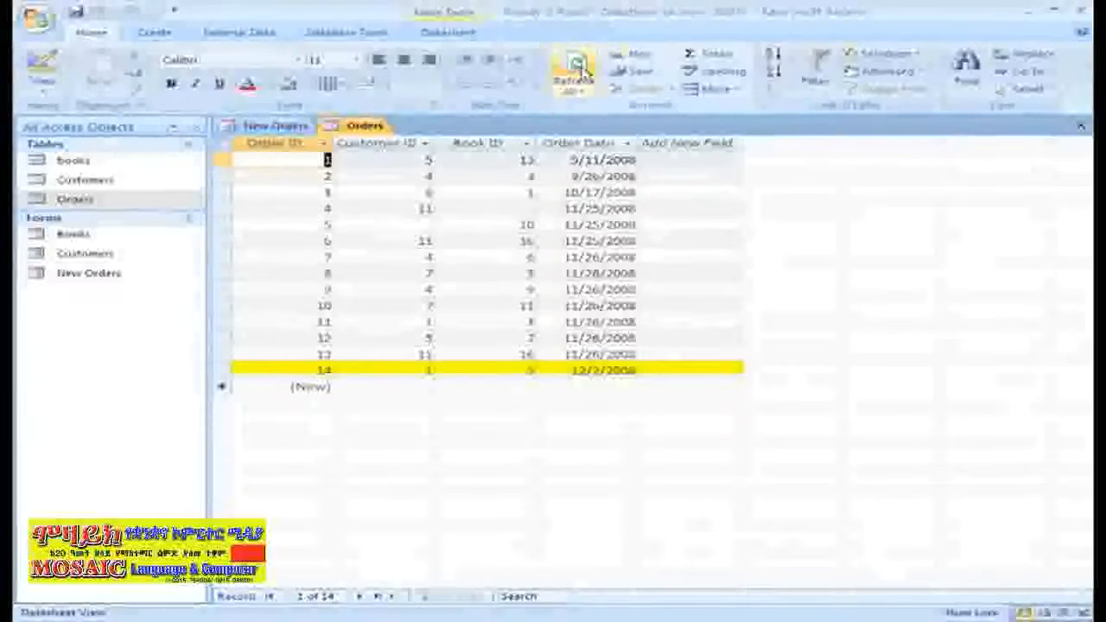